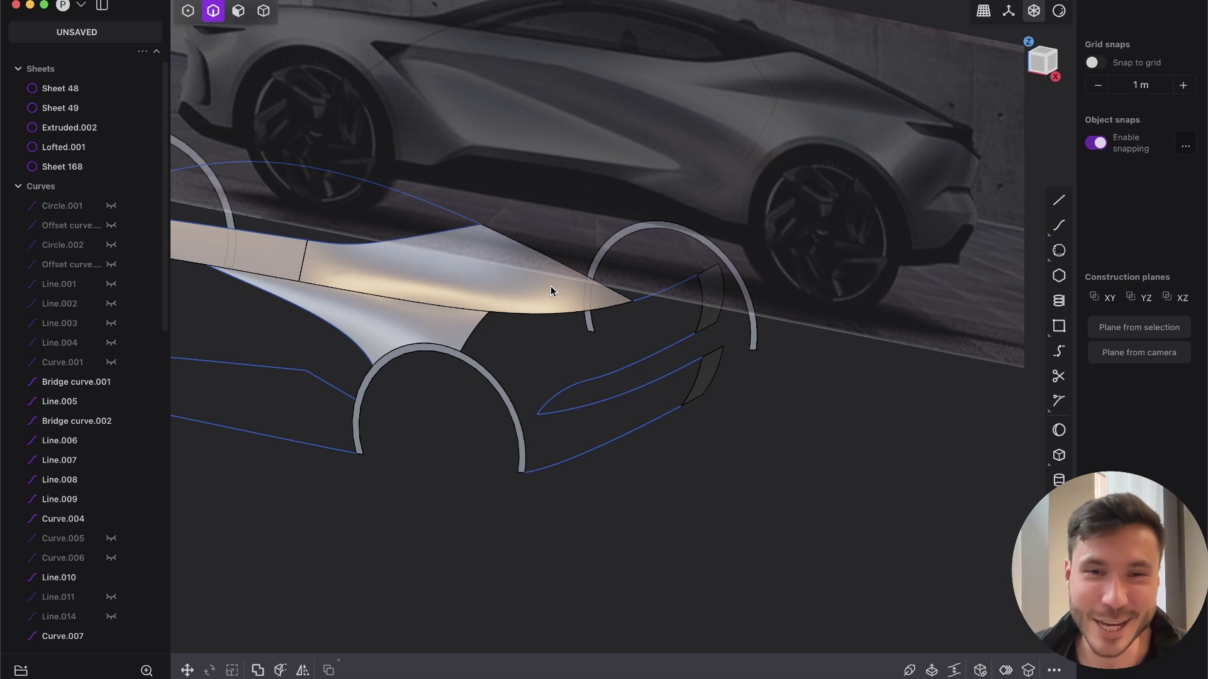
{"action": "middle_click_drag", "start_coordinate": [557, 274], "coordinate": [679, 359]}
{"action": "middle_click_drag", "start_coordinate": [563, 298], "coordinate": [580, 263]}
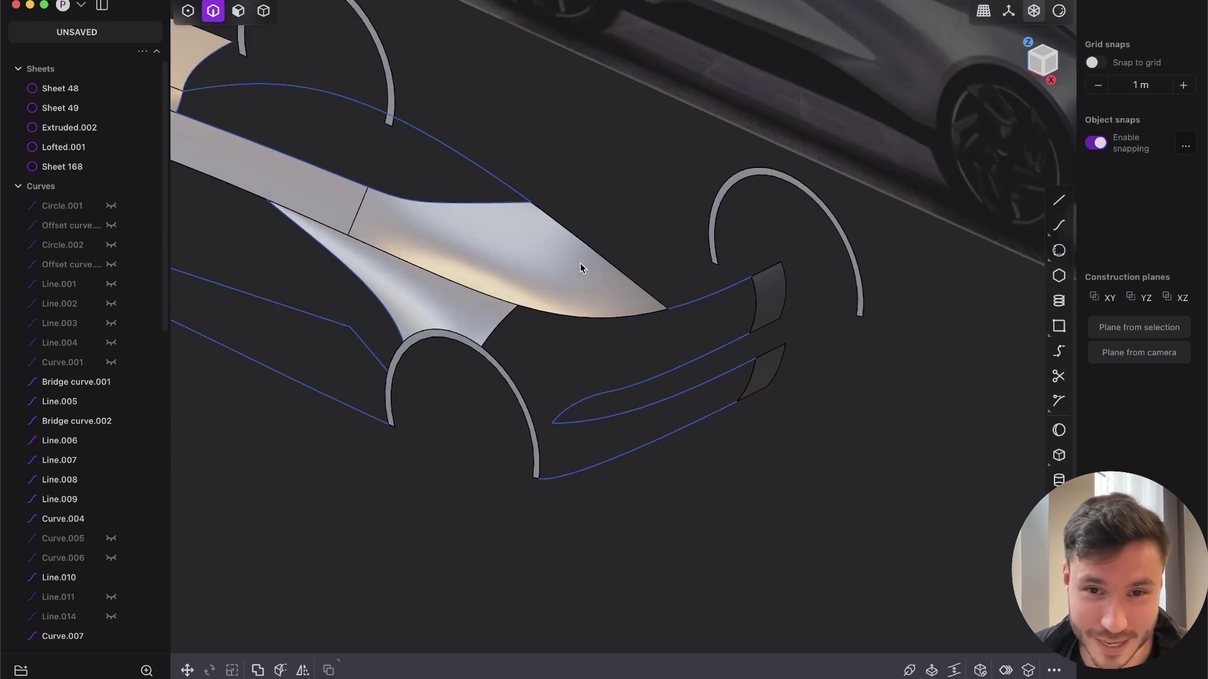
{"action": "scroll", "coordinate": [579, 265], "scroll_direction": "up", "scroll_amount": 5}
{"action": "middle_click_drag", "start_coordinate": [627, 378], "coordinate": [805, 373]}
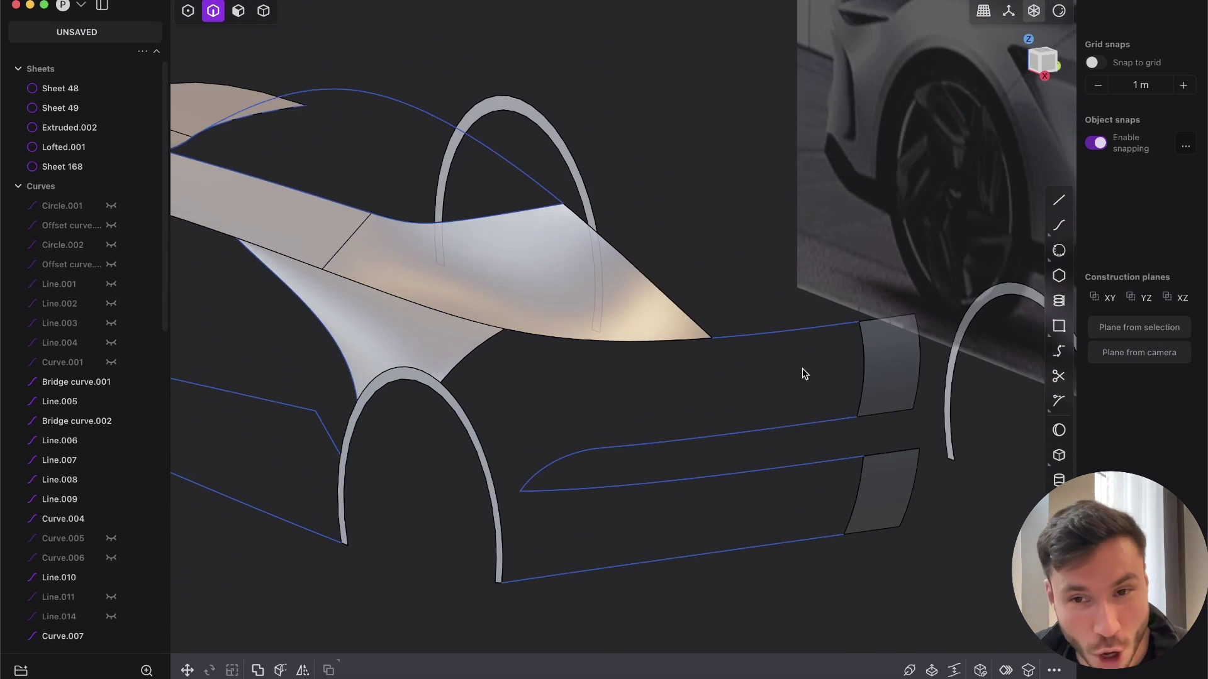
{"action": "middle_click_drag", "start_coordinate": [503, 372], "coordinate": [613, 366]}
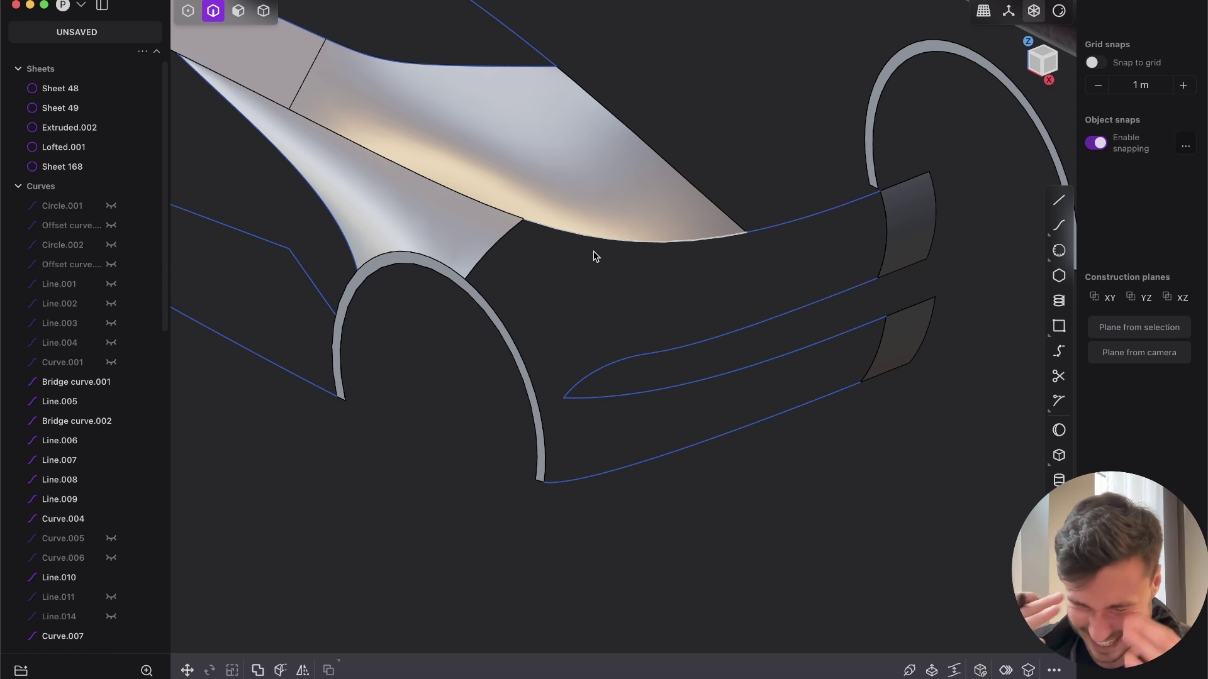
Delete the short curved segment that joins the two middle bumper curves beside the wheel arch.
{"action": "middle_click_drag", "start_coordinate": [595, 256], "coordinate": [532, 285]}
{"action": "scroll", "coordinate": [535, 415], "scroll_direction": "up", "scroll_amount": 5}
{"action": "key", "text": "1"}
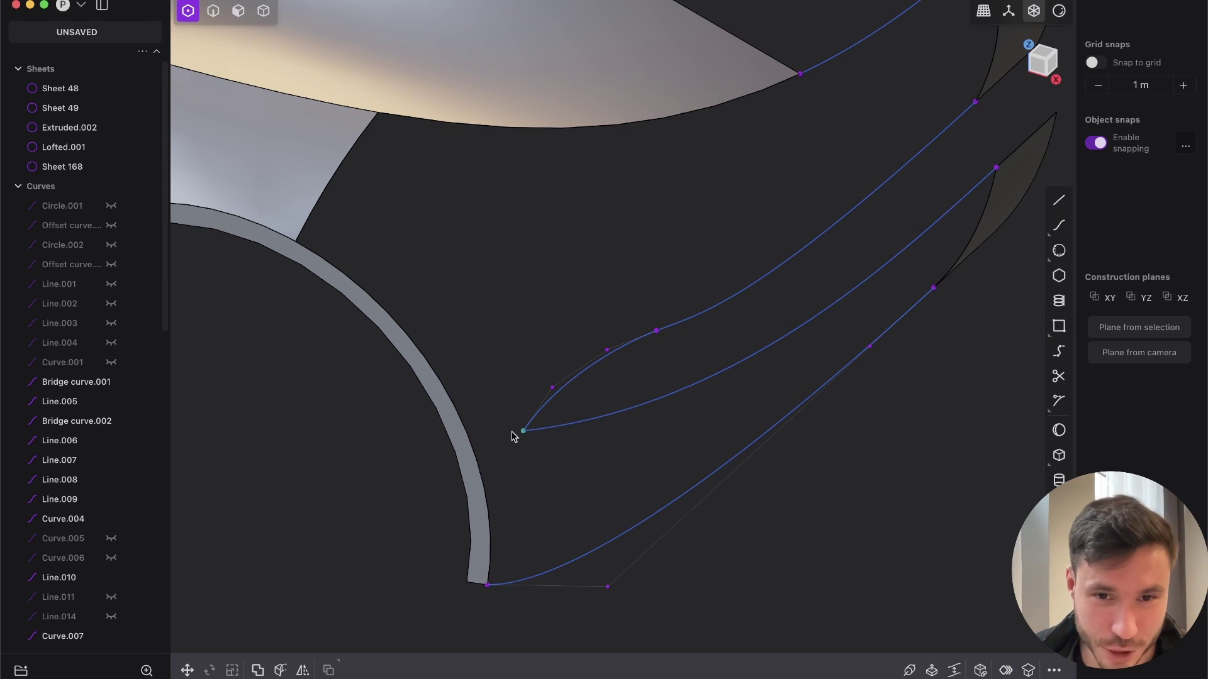
{"action": "key", "text": "2"}
{"action": "left_click", "coordinate": [553, 398]}
{"action": "key", "text": "x"}
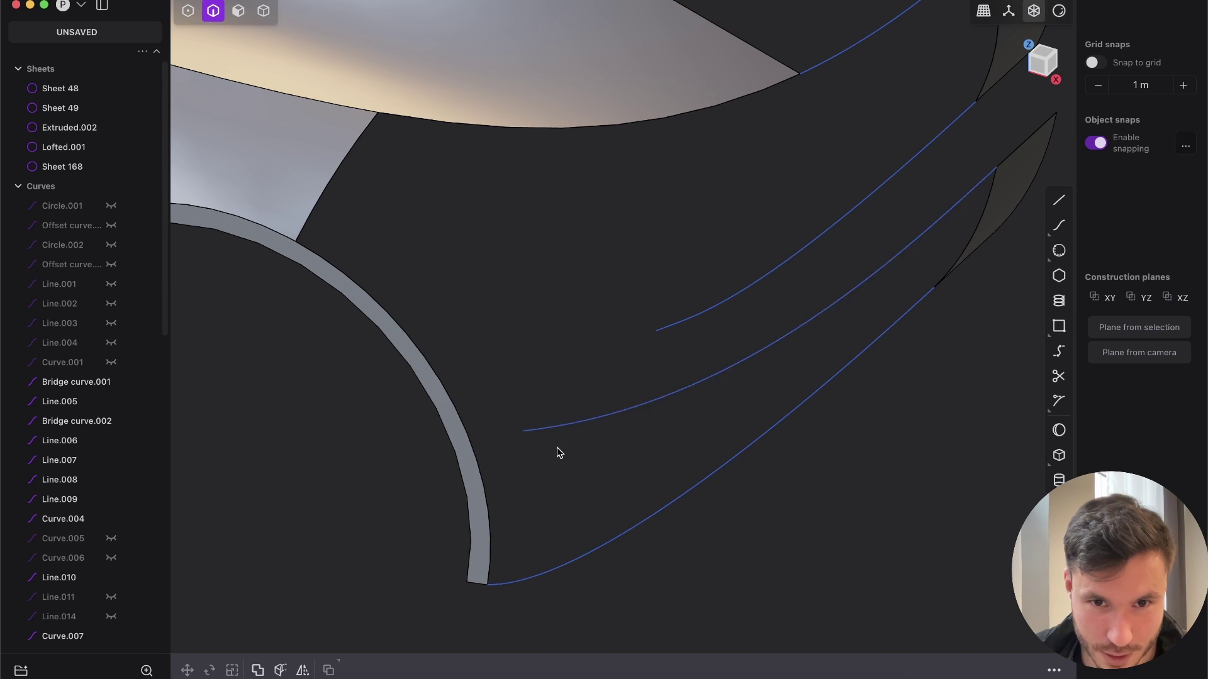
Move the free end of the middle bumper curve onto the edge of the wheel arch.
{"action": "key", "text": "1"}
{"action": "left_click", "coordinate": [523, 431]}
{"action": "key", "text": "g"}
{"action": "mouse_move", "coordinate": [479, 449]}
{"action": "left_mouse_down"}
{"action": "mouse_move", "coordinate": [461, 432]}
{"action": "mouse_move", "coordinate": [474, 409]}
{"action": "mouse_move", "coordinate": [467, 434]}
{"action": "left_mouse_up"}
{"action": "key", "text": "Escape"}
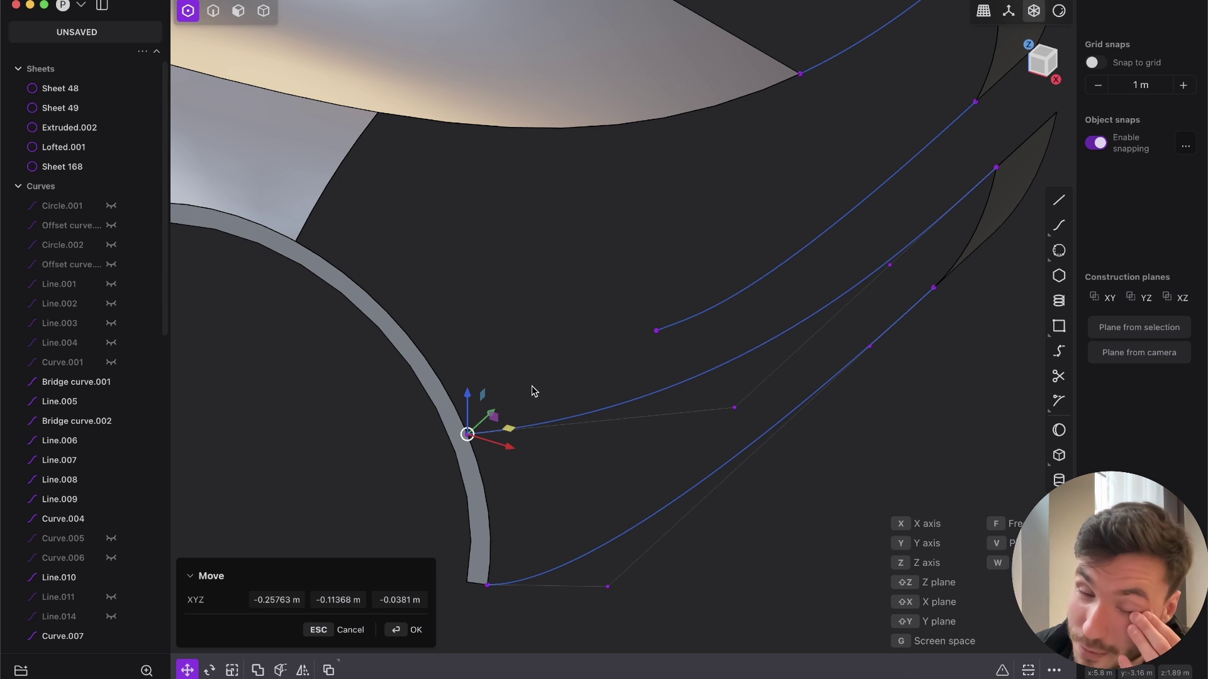
{"action": "key", "text": "Return"}
Loft a surface from the lower end panel to the wheel arch edge, using the two lower bumper curves as guides, with G1 at the panel.
{"action": "middle_click_drag", "start_coordinate": [514, 448], "coordinate": [614, 285]}
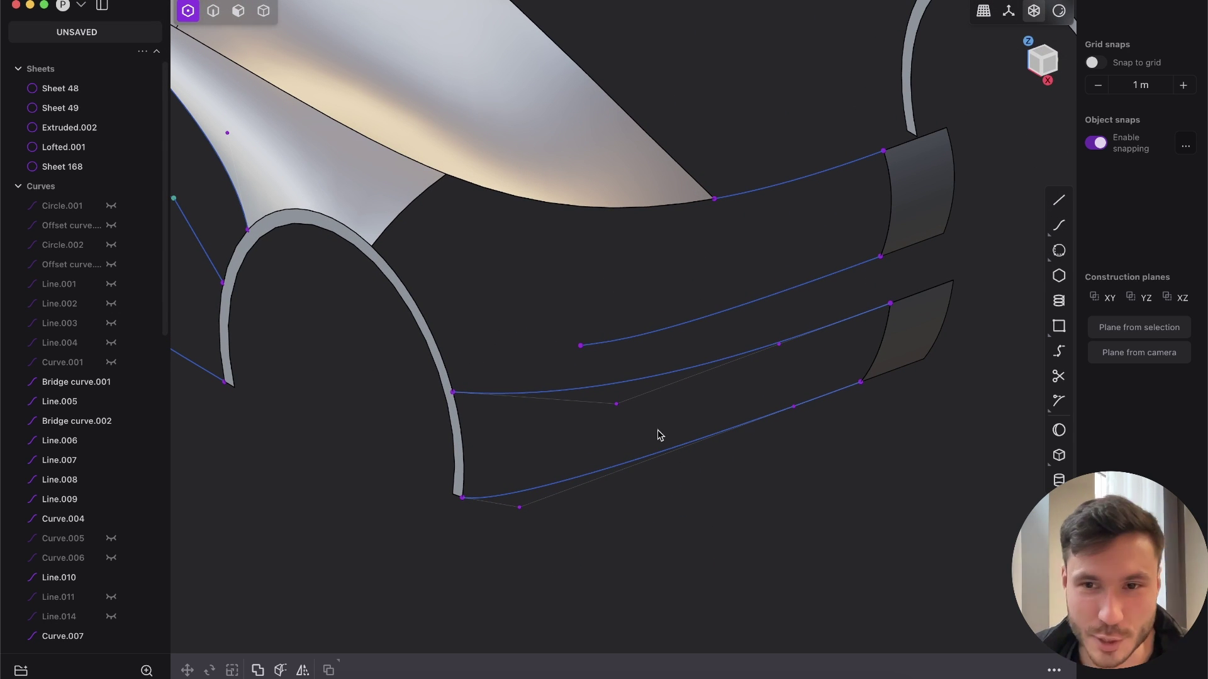
{"action": "middle_click_drag", "start_coordinate": [657, 431], "coordinate": [668, 409]}
{"action": "key", "text": "2"}
{"action": "left_click", "coordinate": [863, 356]}
{"action": "left_click", "coordinate": [459, 457], "text": "shift"}
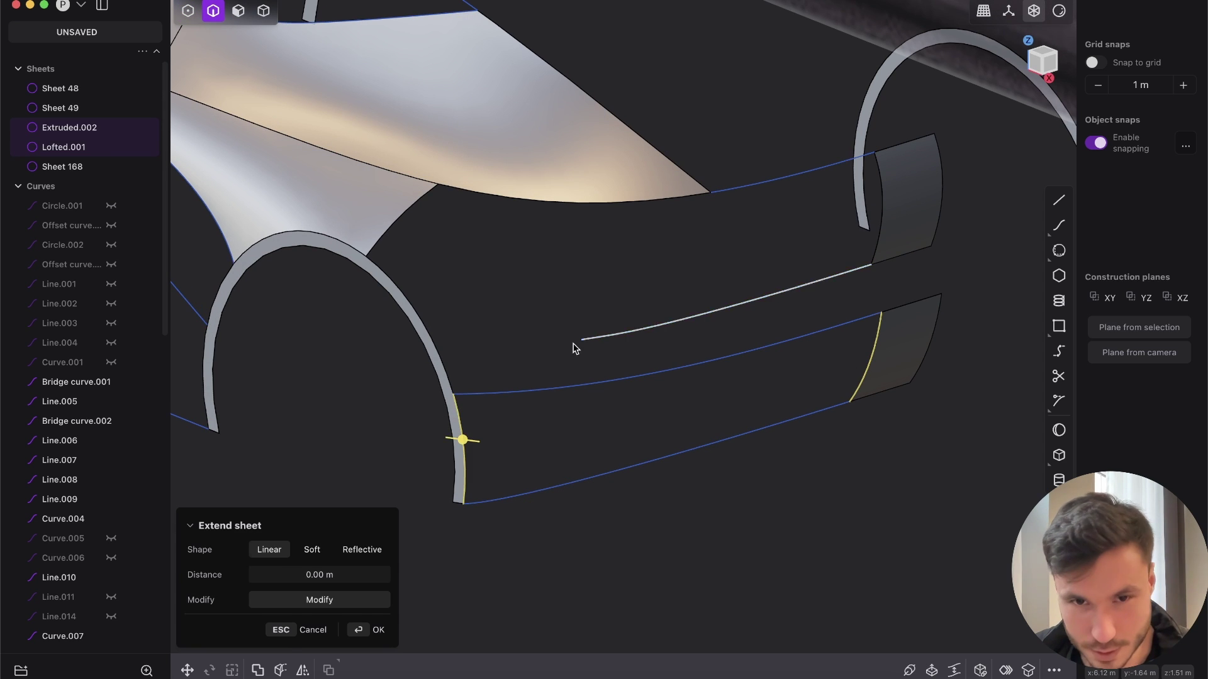
{"action": "key", "text": "l"}
{"action": "left_click", "coordinate": [549, 389]}
{"action": "left_click", "coordinate": [530, 491]}
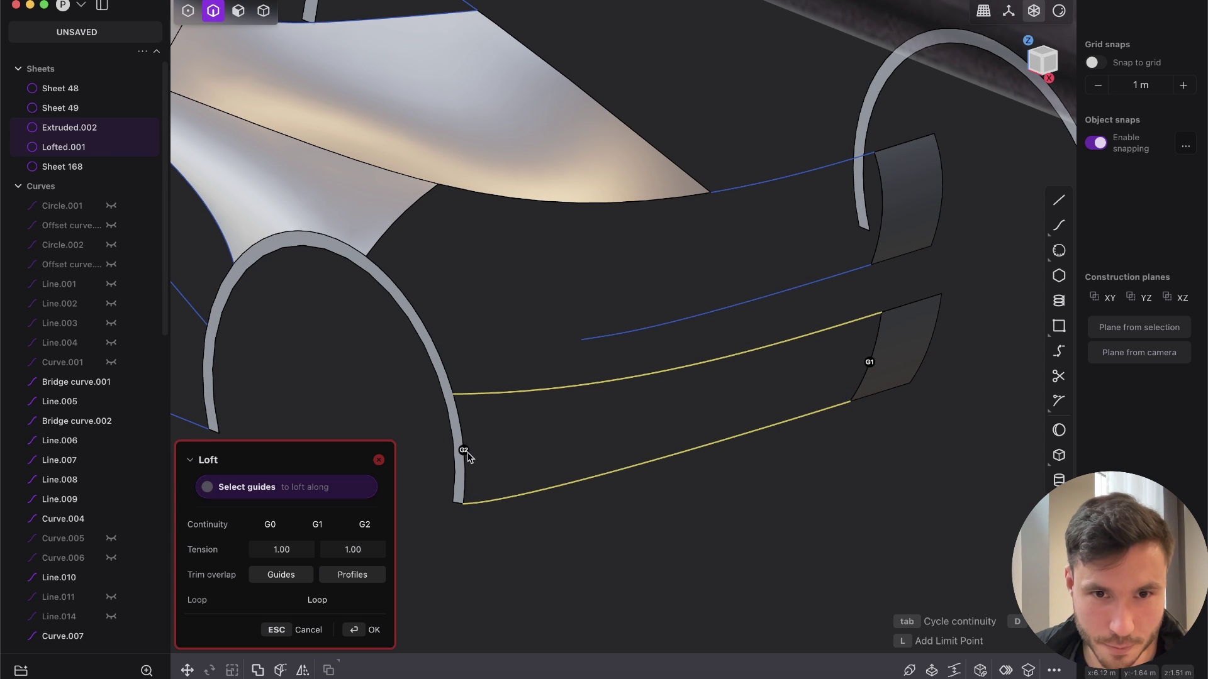
{"action": "key", "text": "Return"}
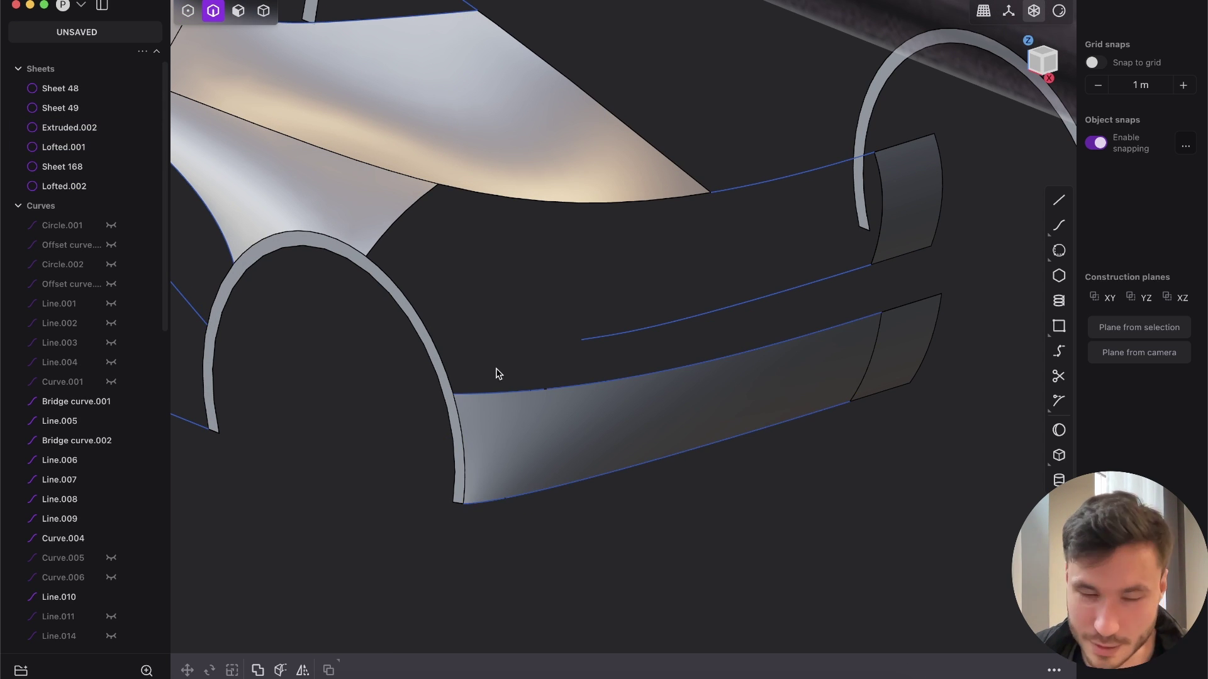
In the front view, draw a curve from the upper bumper curve's free end down across the lofted lower panel near the wheel arch.
{"action": "left_click", "coordinate": [1030, 65]}
{"action": "scroll", "coordinate": [606, 369], "scroll_direction": "up", "scroll_amount": 5}
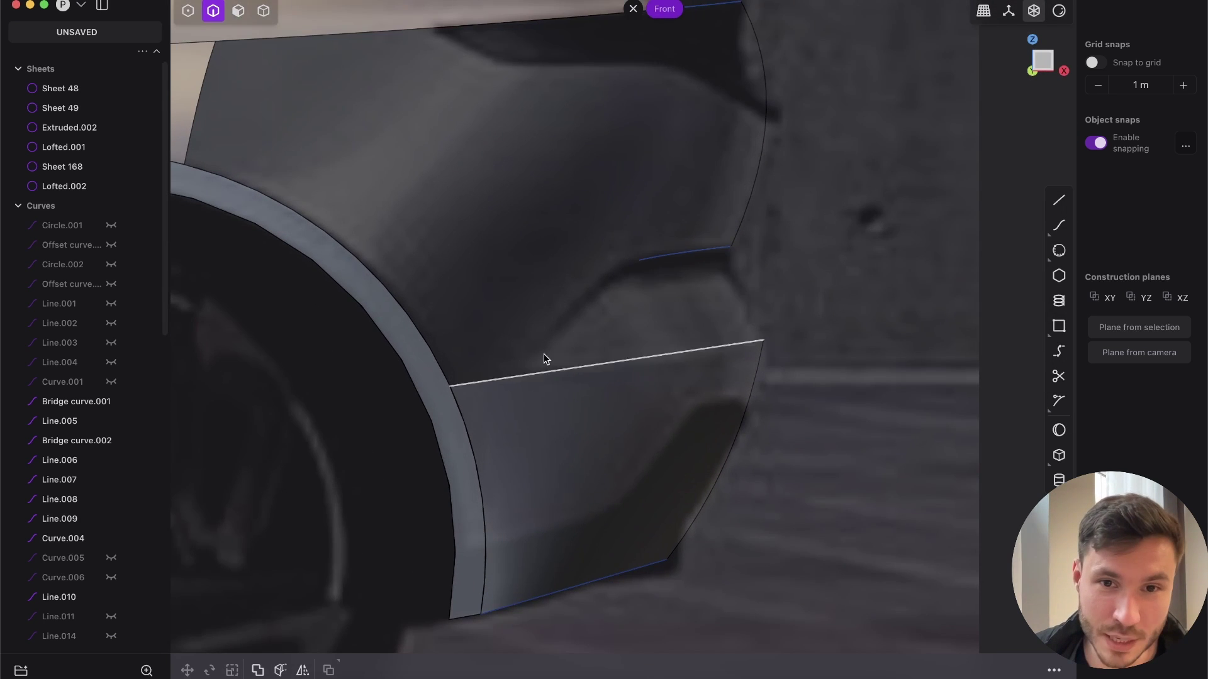
{"action": "left_click", "coordinate": [1059, 225]}
{"action": "left_click", "coordinate": [639, 260]}
{"action": "left_click", "coordinate": [520, 377]}
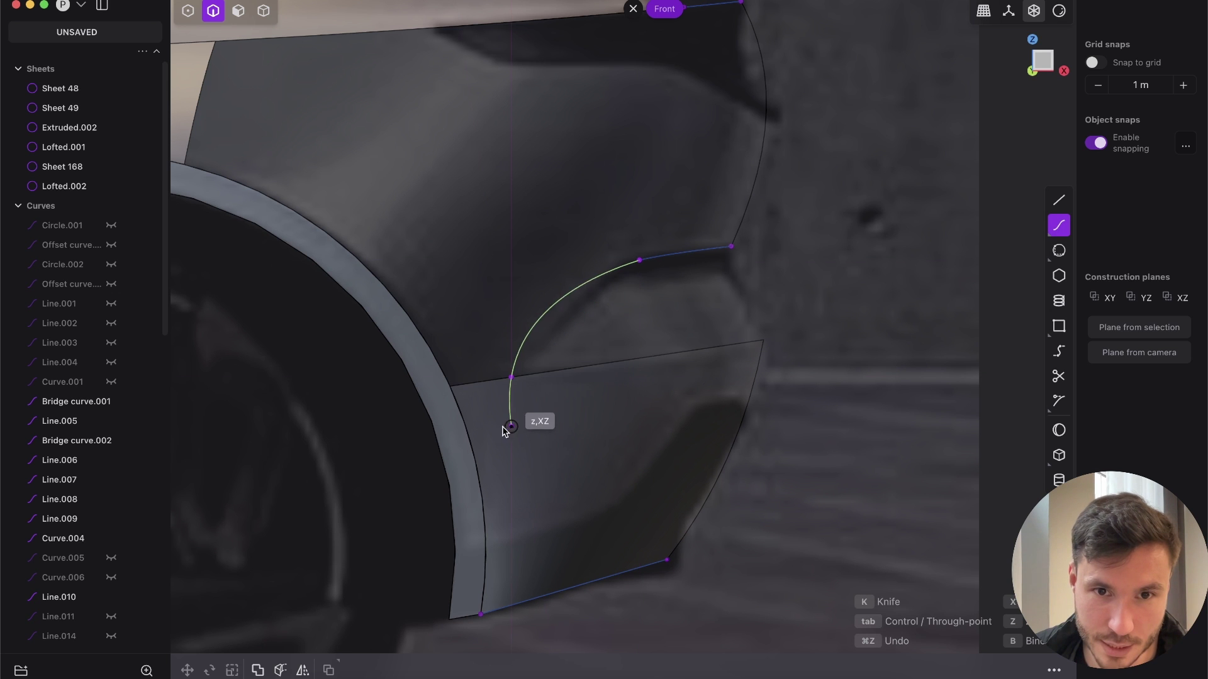
{"action": "left_click", "coordinate": [488, 431]}
{"action": "key", "text": "Return"}
Imprint the new curve onto the lofted lower panel along the vector 0, -1, 0.
{"action": "key", "text": "i"}
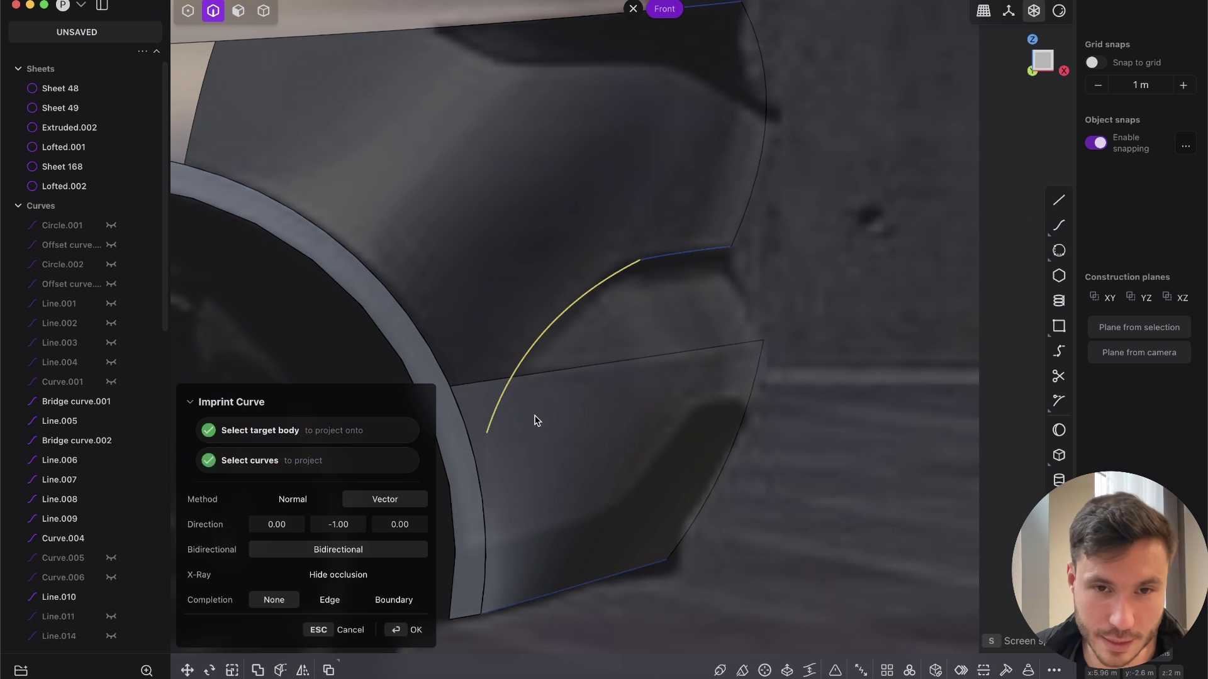
{"action": "left_click", "coordinate": [536, 416]}
{"action": "key", "text": "Return"}
Remove the drawn source curve beside the wheel arch, keeping only its imprint on the lower panel.
{"action": "middle_click_drag", "start_coordinate": [469, 408], "coordinate": [464, 423]}
{"action": "left_click", "coordinate": [550, 326]}
{"action": "key", "text": "e"}
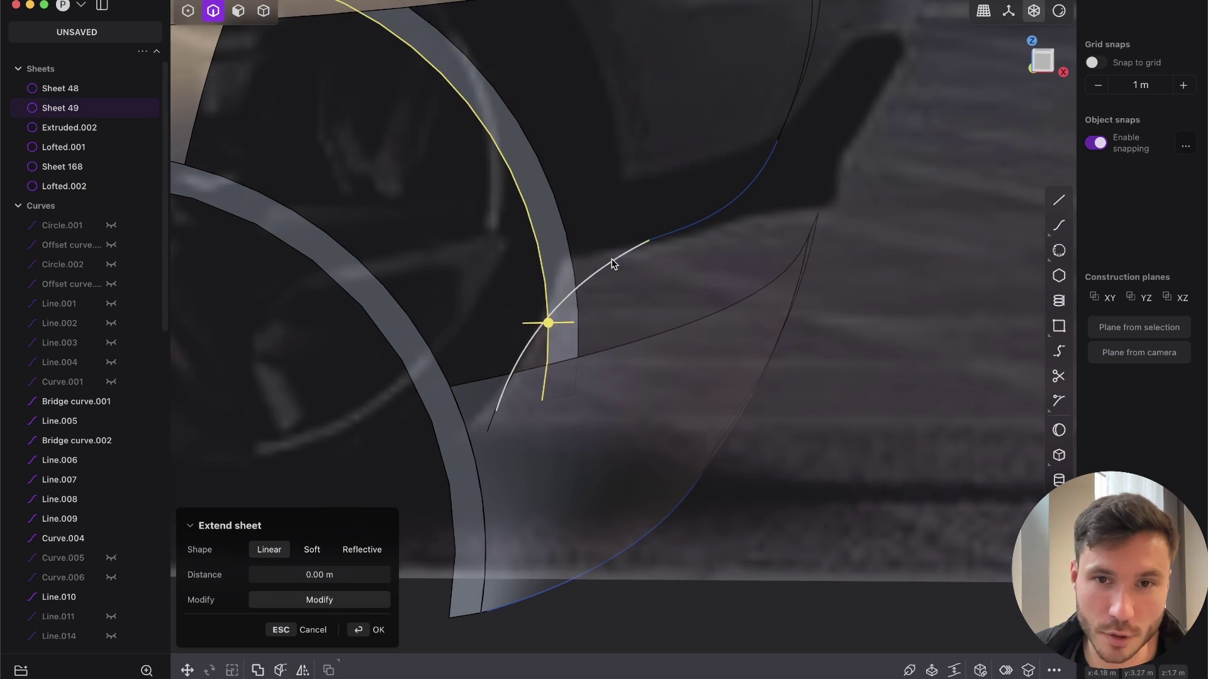
{"action": "key", "text": "Escape"}
{"action": "key", "text": "Escape"}
Duplicate the imprinted edge on the lower panel in place as a separate curve.
{"action": "middle_click_drag", "start_coordinate": [571, 267], "coordinate": [511, 428]}
{"action": "left_click", "coordinate": [495, 393]}
{"action": "key", "text": "e"}
{"action": "key", "text": "g"}
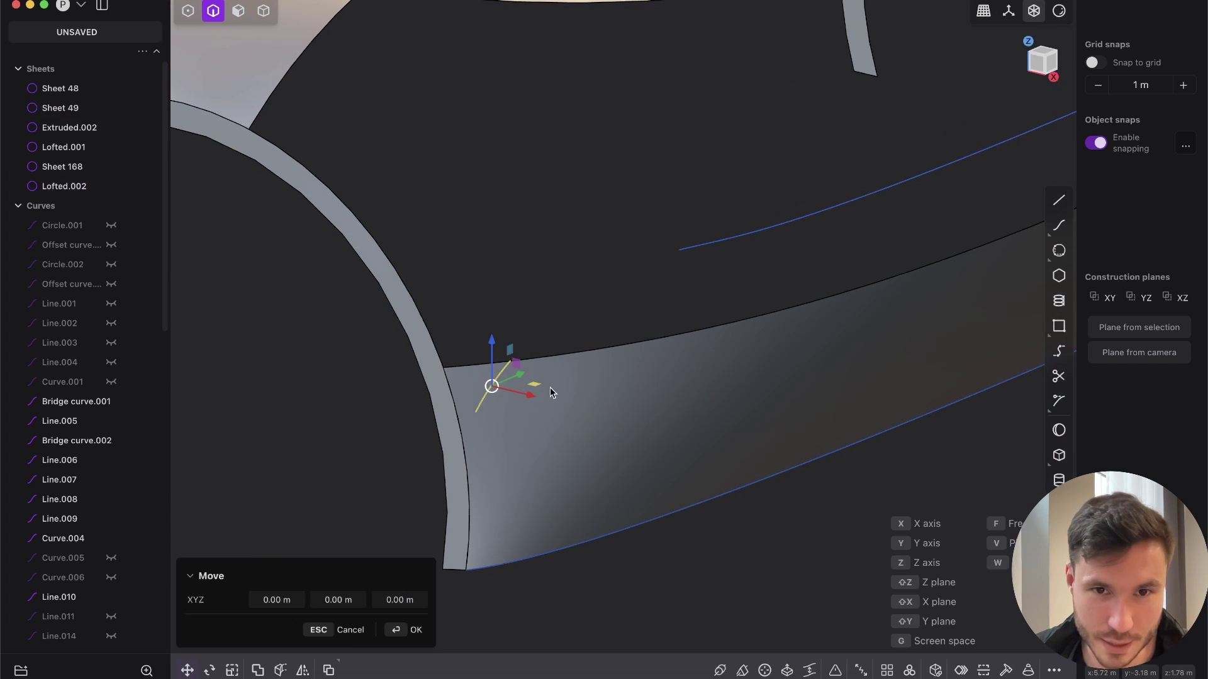
{"action": "key", "text": "Escape"}
{"action": "key", "text": "Escape"}
Bridge the imprinted curve at the panel's upper edge to the upper bumper curve's end with G2 curvature, and delete the leftover imprinted segment.
{"action": "key", "text": "1"}
{"action": "left_click", "coordinate": [510, 360]}
{"action": "key", "text": "shift+b"}
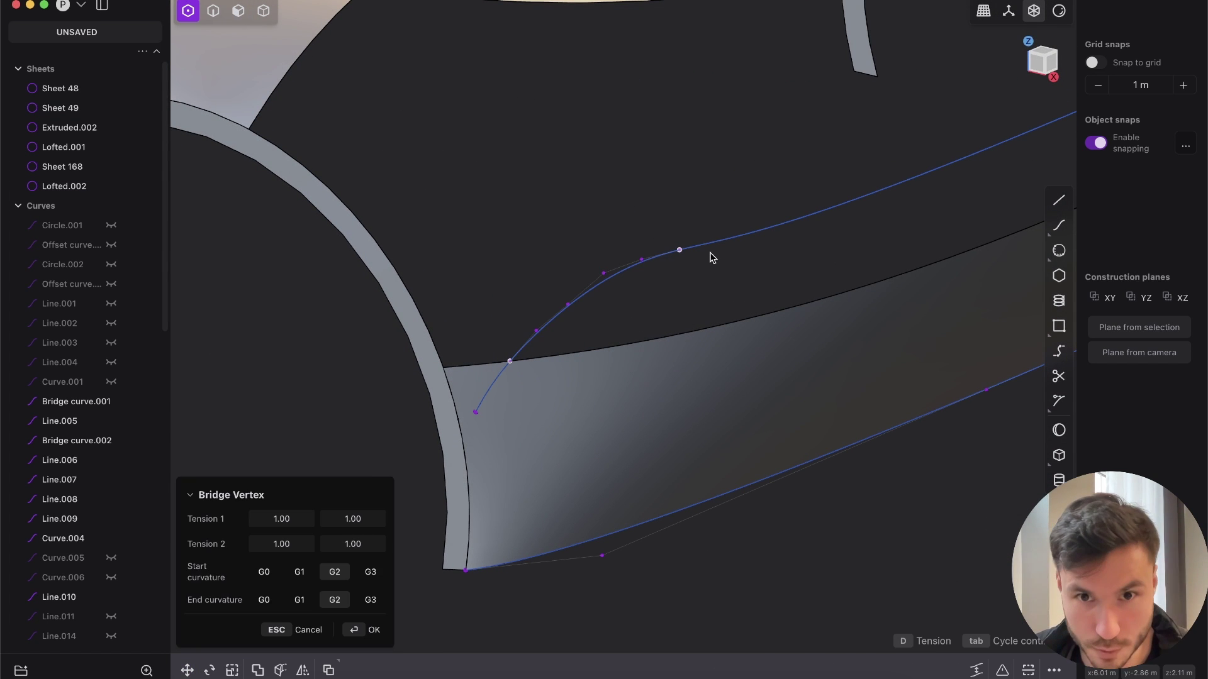
{"action": "key", "text": "Return"}
{"action": "key", "text": "2"}
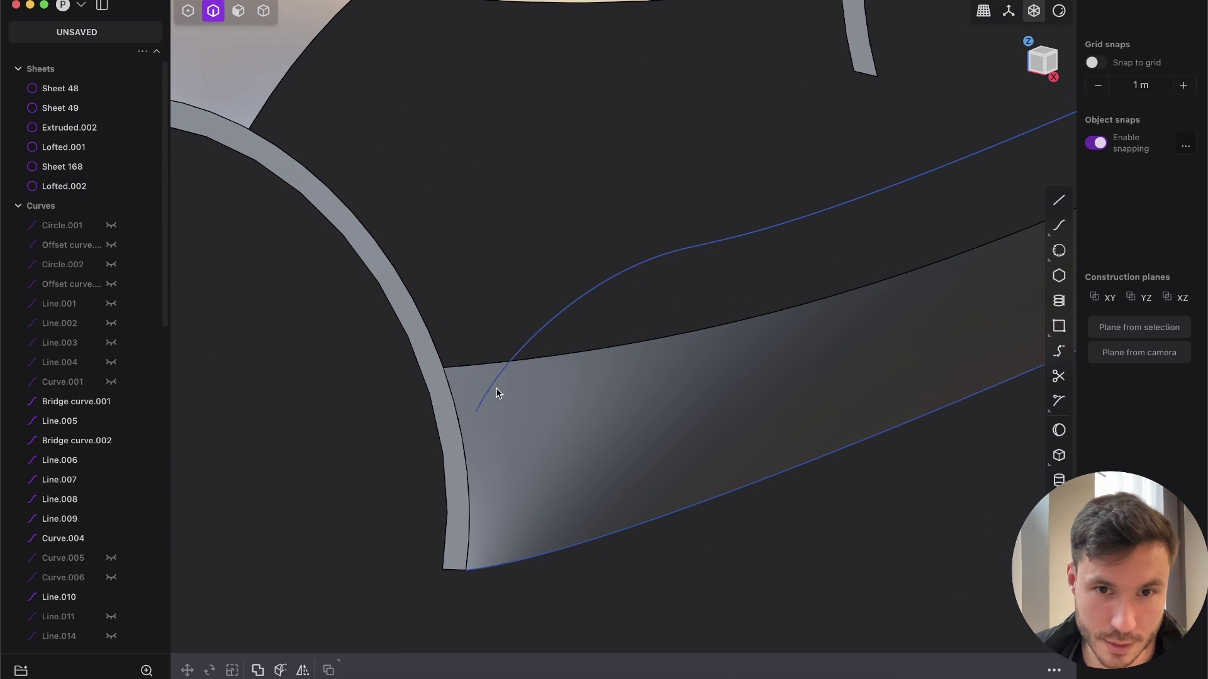
{"action": "key", "text": "x"}
Draw a line from the junction of the bridge and the upper bumper curve up to the lower edge of the upper body surface.
{"action": "scroll", "coordinate": [538, 392], "scroll_direction": "down", "scroll_amount": 2}
{"action": "scroll", "coordinate": [497, 375], "scroll_direction": "down", "scroll_amount": 3}
{"action": "middle_click_drag", "start_coordinate": [497, 375], "coordinate": [471, 368]}
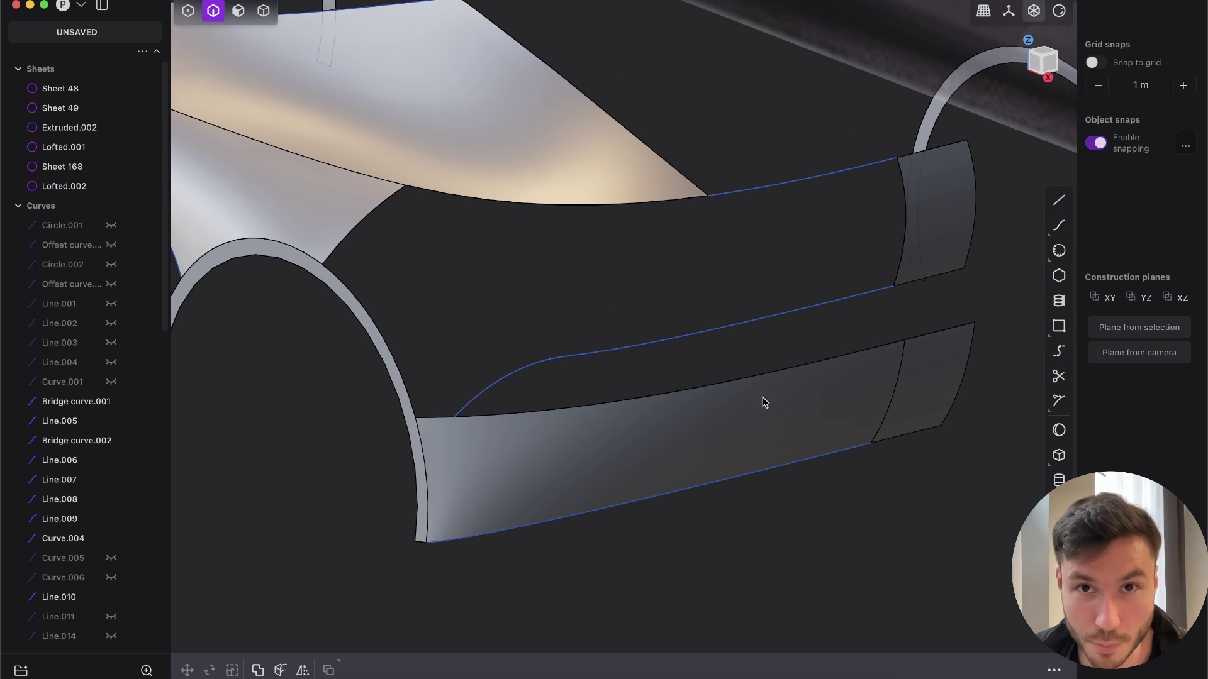
{"action": "key", "text": "k"}
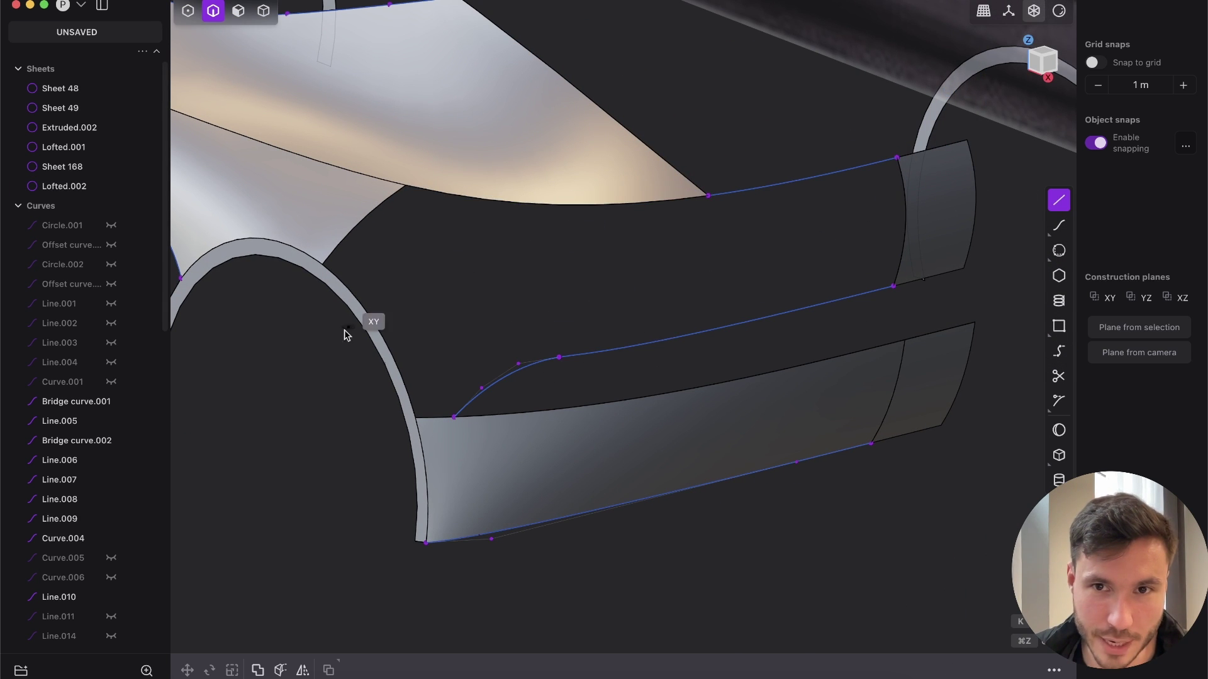
{"action": "key", "text": "Escape"}
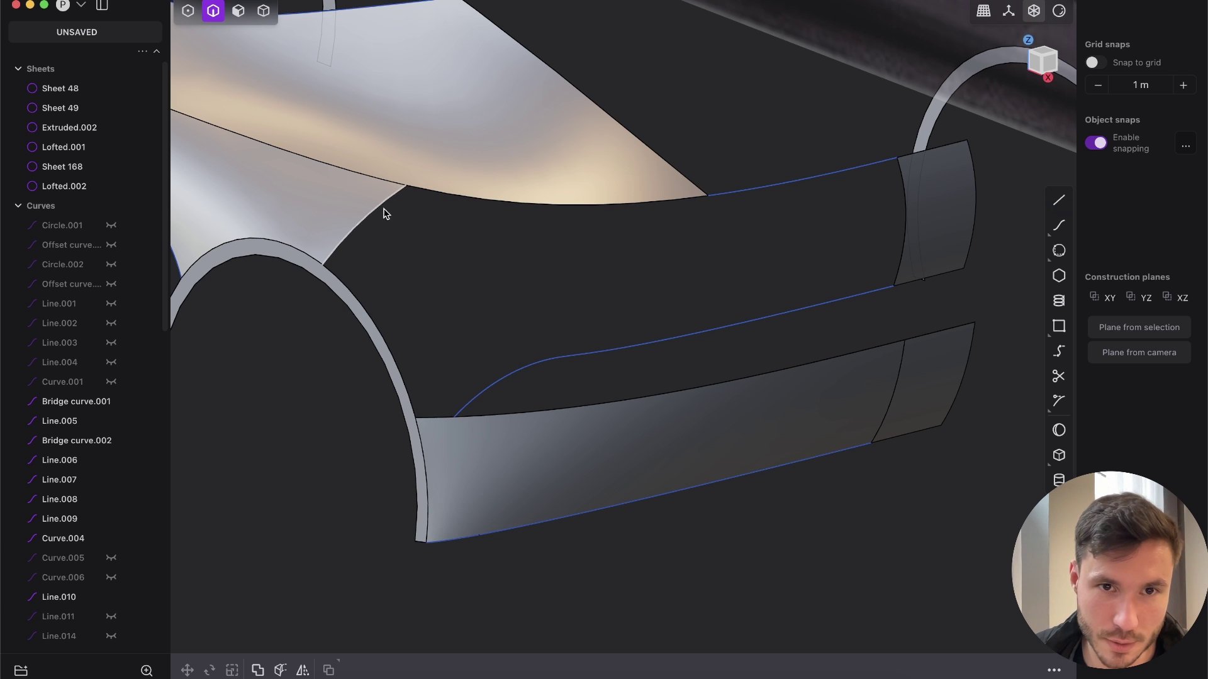
{"action": "key", "text": "l"}
{"action": "left_click", "coordinate": [559, 357]}
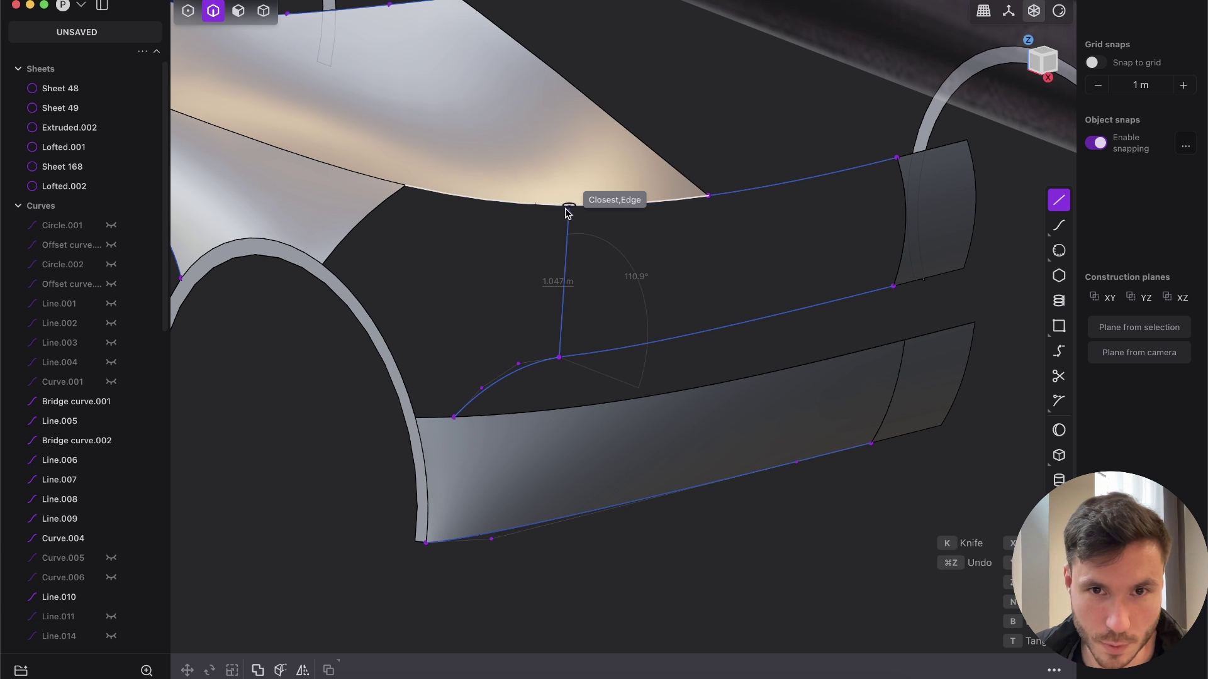
{"action": "left_click", "coordinate": [569, 204]}
{"action": "key", "text": "Escape"}
Bow the connecting line outward by moving its control point to follow the curvature of the bumper.
{"action": "middle_click_drag", "start_coordinate": [607, 189], "coordinate": [686, 242]}
{"action": "key", "text": "shift+1"}
{"action": "key", "text": "g"}
{"action": "middle_click_drag", "start_coordinate": [659, 288], "coordinate": [671, 218]}
{"action": "left_click_drag", "start_coordinate": [672, 239], "coordinate": [693, 231]}
{"action": "middle_click_drag", "start_coordinate": [693, 231], "coordinate": [597, 165]}
{"action": "left_click_drag", "start_coordinate": [691, 236], "coordinate": [694, 233]}
{"action": "right_click", "coordinate": [679, 252]}
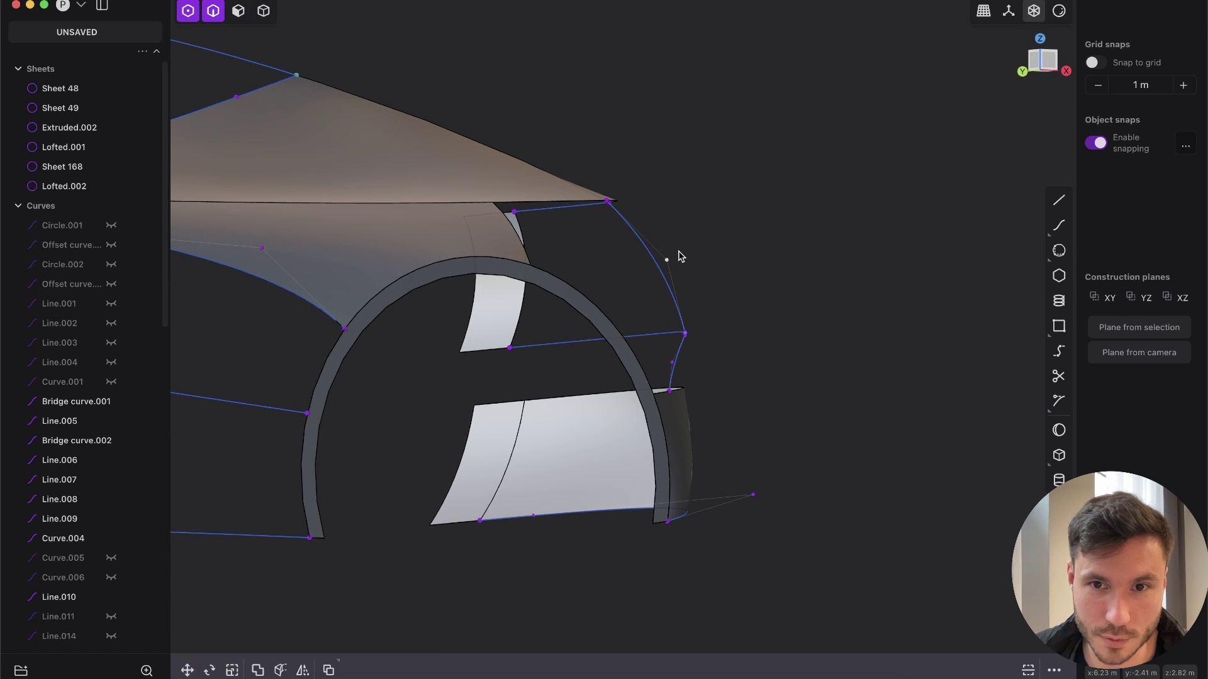
{"action": "key", "text": "Escape"}
Split the upper body surface with an isoparametric cut at the top end of the bowed curve.
{"action": "middle_click_drag", "start_coordinate": [584, 210], "coordinate": [395, 246]}
{"action": "key", "text": "2"}
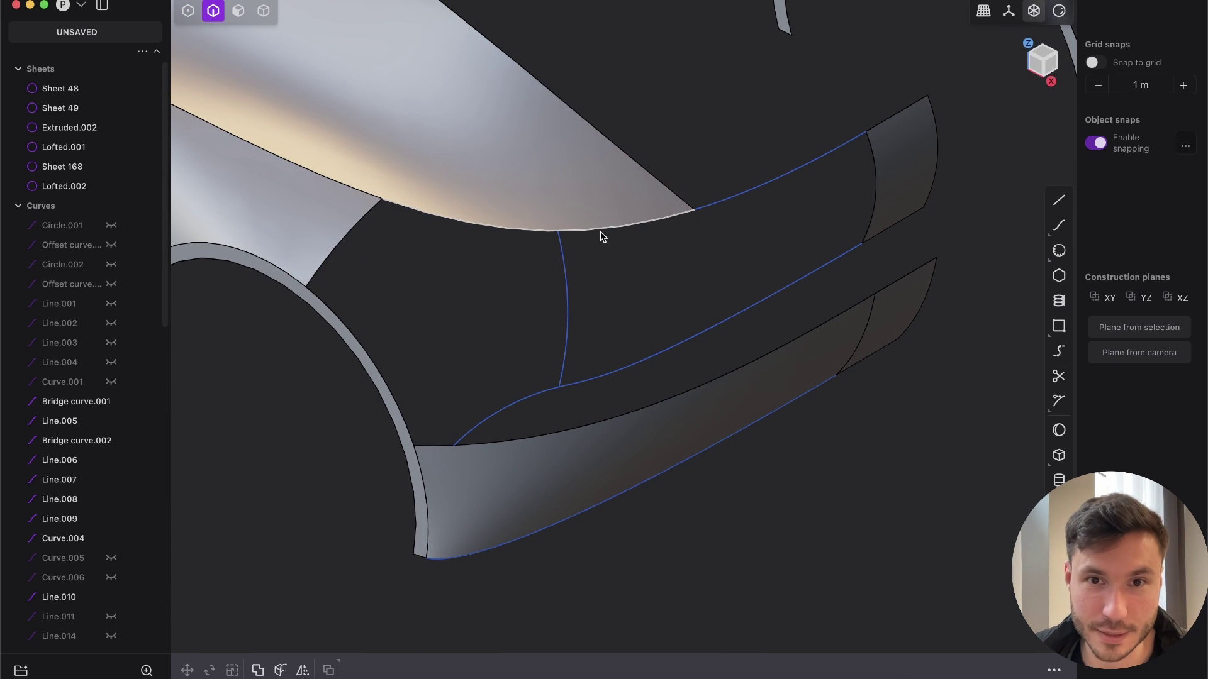
{"action": "key", "text": "3"}
{"action": "left_click", "coordinate": [573, 220]}
{"action": "key", "text": "ctrl+r"}
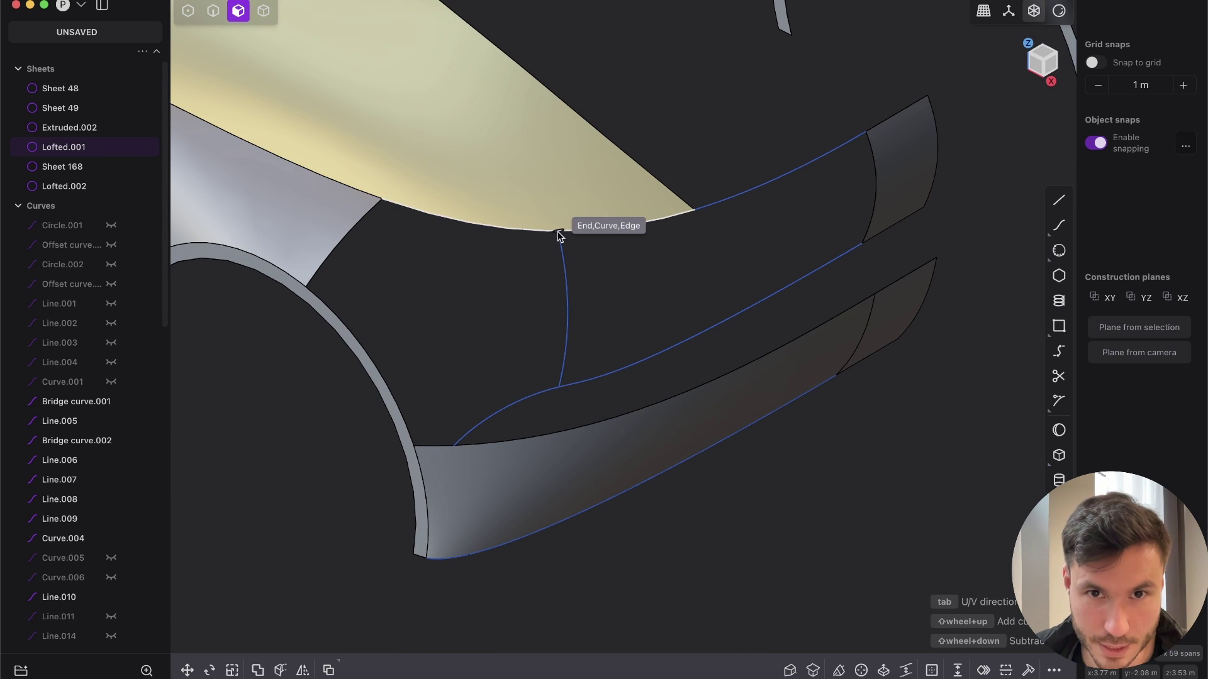
{"action": "left_click", "coordinate": [558, 231]}
Patch the upper bumper opening bounded by the body edge, bowed curve, upper and lower bumper curves, and the end panel's edge.
{"action": "key", "text": "2"}
{"action": "left_click", "coordinate": [619, 226]}
{"action": "left_click", "coordinate": [567, 296], "text": "shift"}
{"action": "left_click", "coordinate": [621, 370], "text": "shift"}
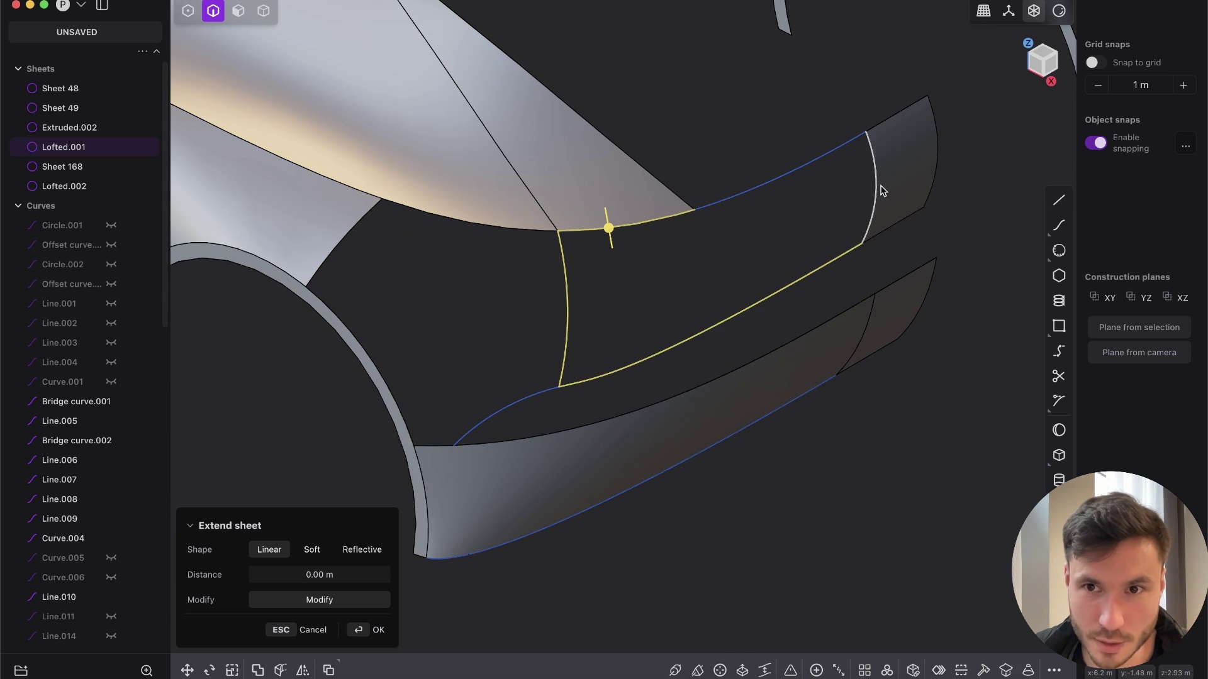
{"action": "left_click", "coordinate": [877, 190], "text": "shift"}
{"action": "left_click", "coordinate": [791, 174], "text": "shift"}
{"action": "key", "text": "alt+p"}
{"action": "key", "text": "Return"}
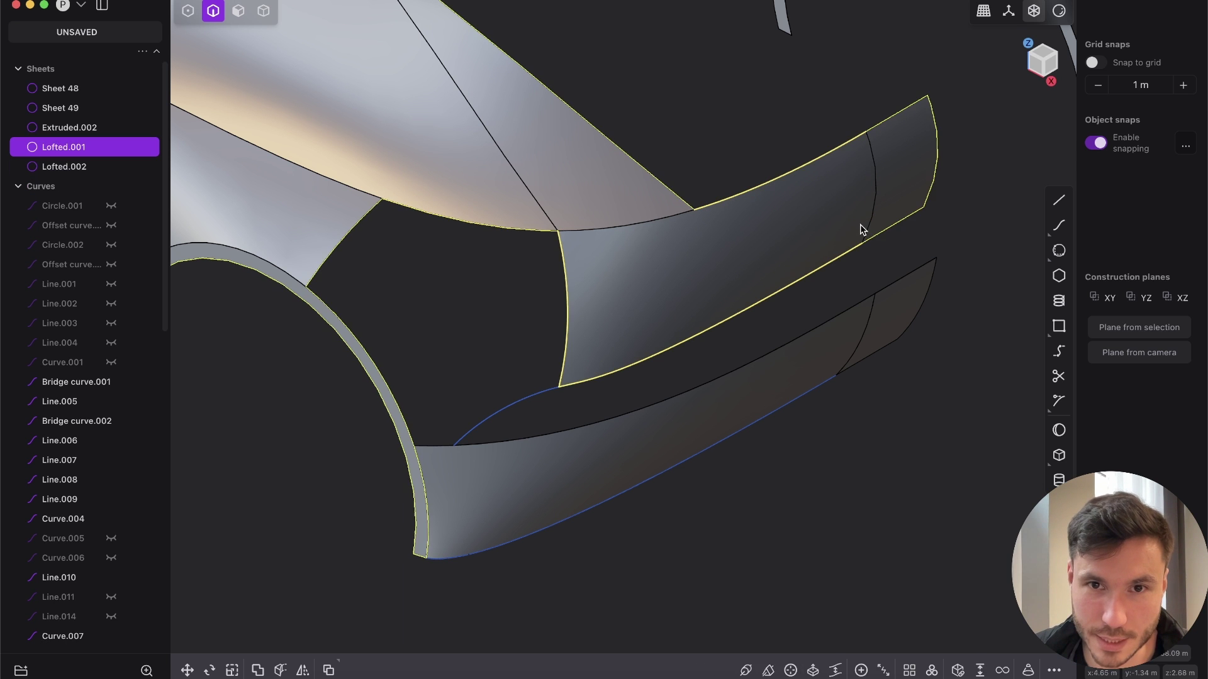
{"action": "key", "text": "Escape"}
Patch the remaining hole between the body surfaces, wheel arch, upper bumper panel, bridge curve and lower panel, using Quality faces.
{"action": "middle_click_drag", "start_coordinate": [492, 486], "coordinate": [567, 474], "text": "shift"}
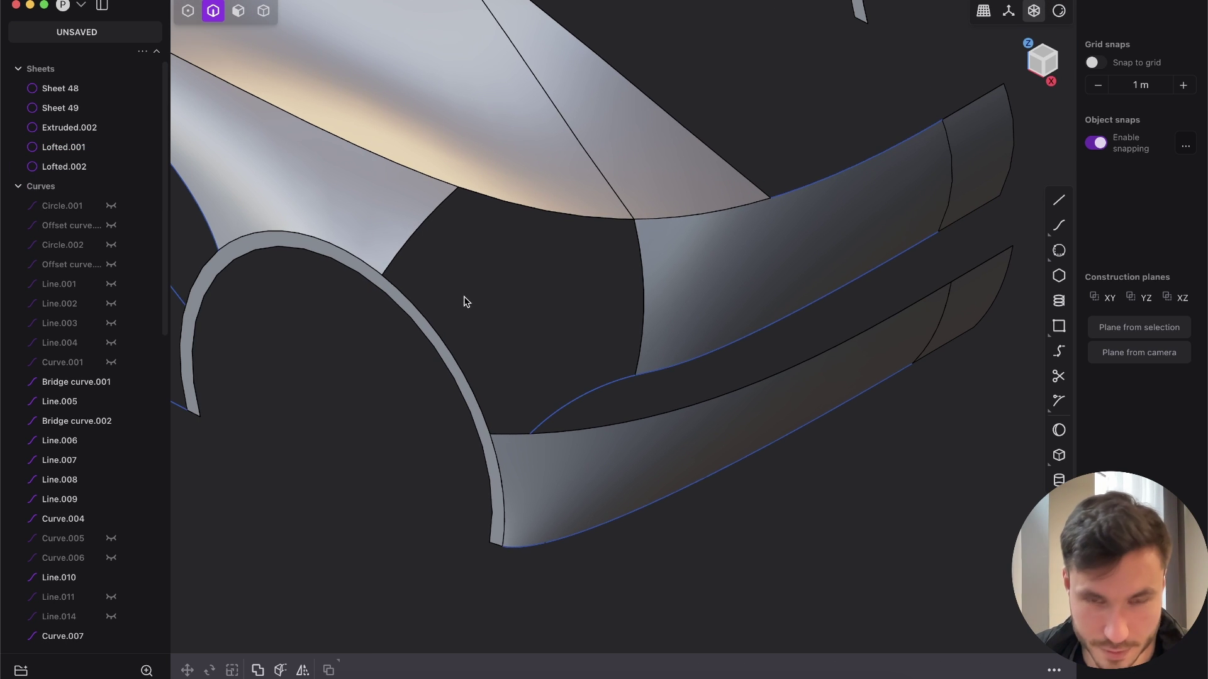
{"action": "key", "text": "5"}
{"action": "left_click_drag", "start_coordinate": [671, 556], "coordinate": [404, 181]}
{"action": "key", "text": "Escape"}
{"action": "key", "text": "2"}
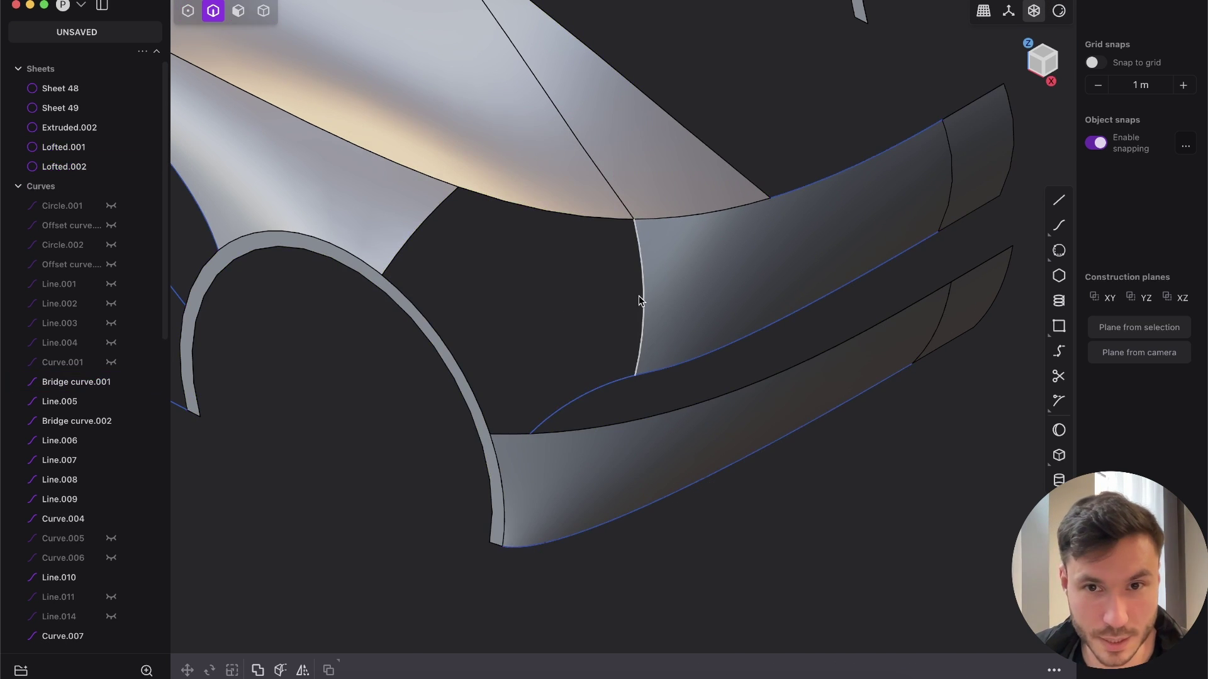
{"action": "left_click", "coordinate": [639, 300]}
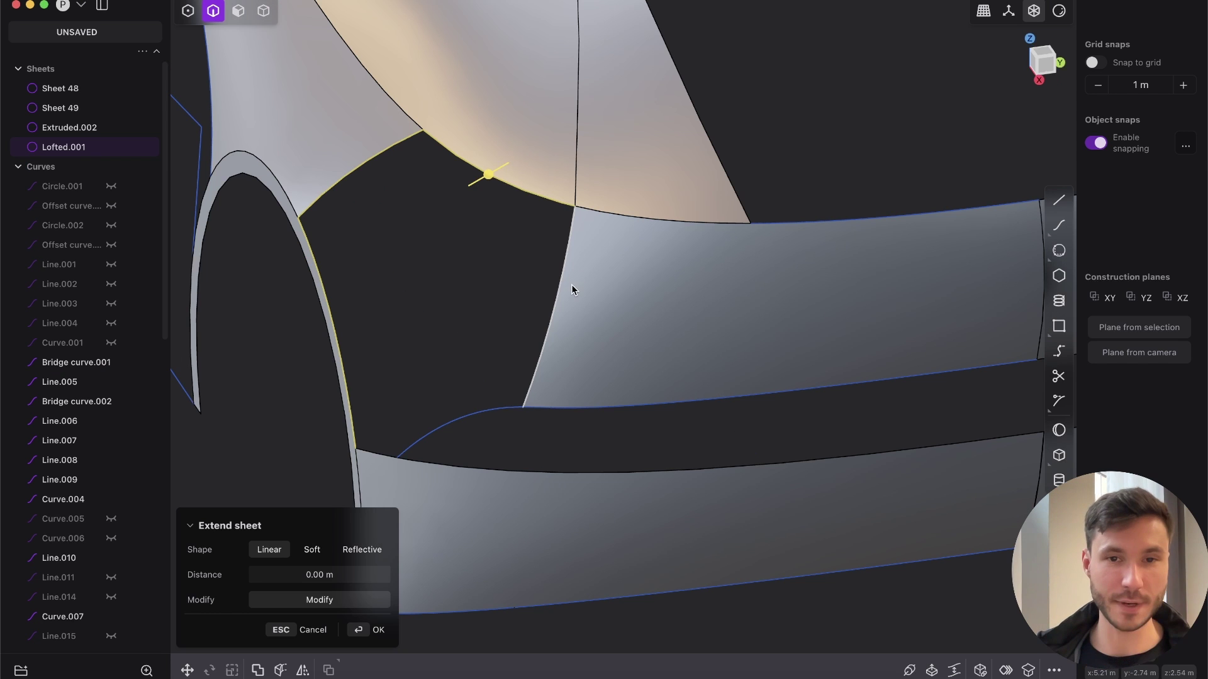
{"action": "left_click", "coordinate": [570, 285]}
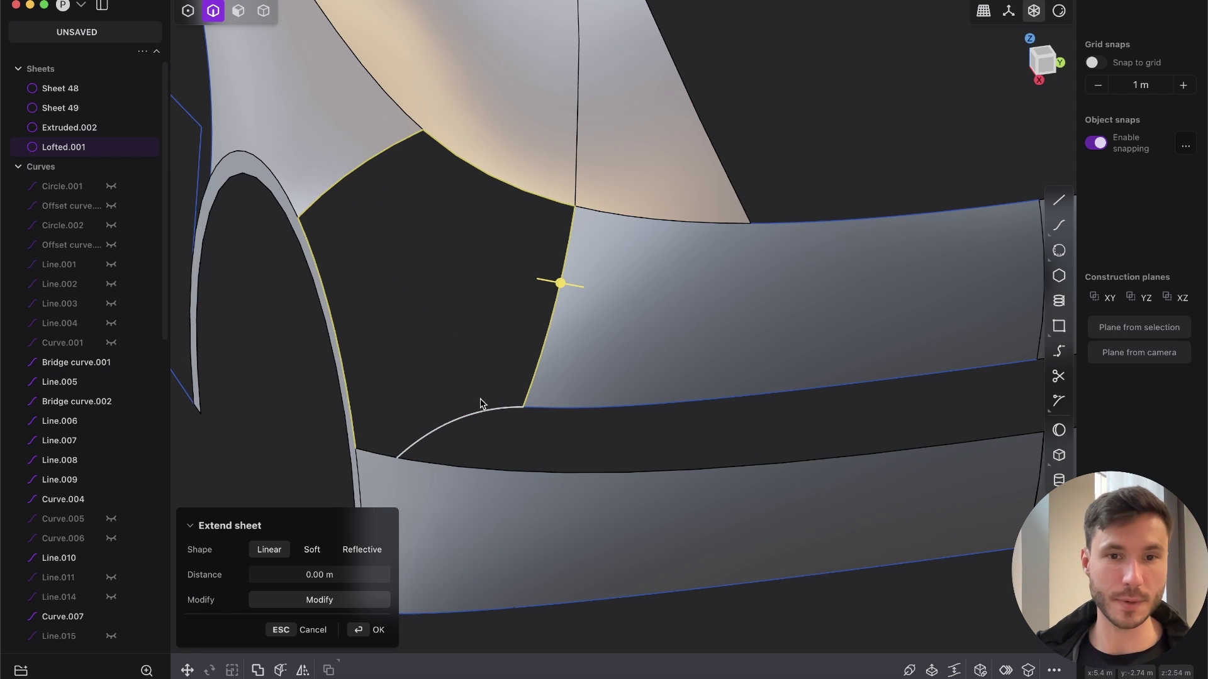
{"action": "left_click", "coordinate": [376, 455]}
{"action": "left_click", "coordinate": [426, 441]}
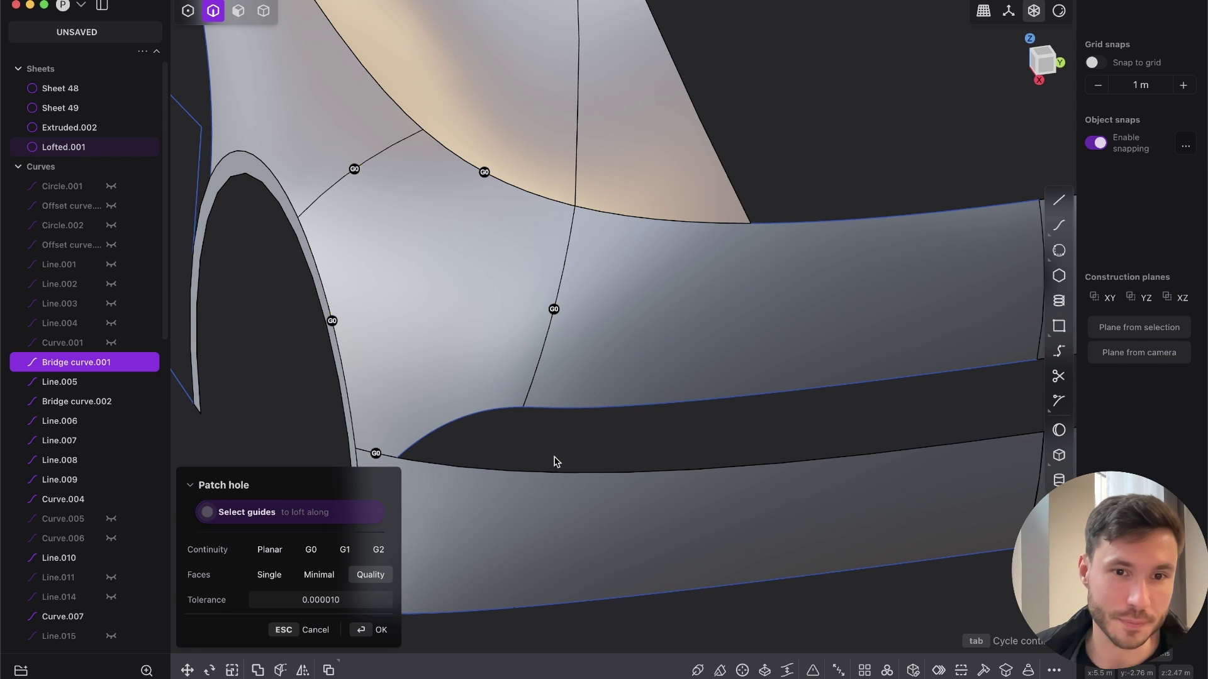
{"action": "left_click", "coordinate": [354, 169]}
{"action": "key", "text": "Return"}
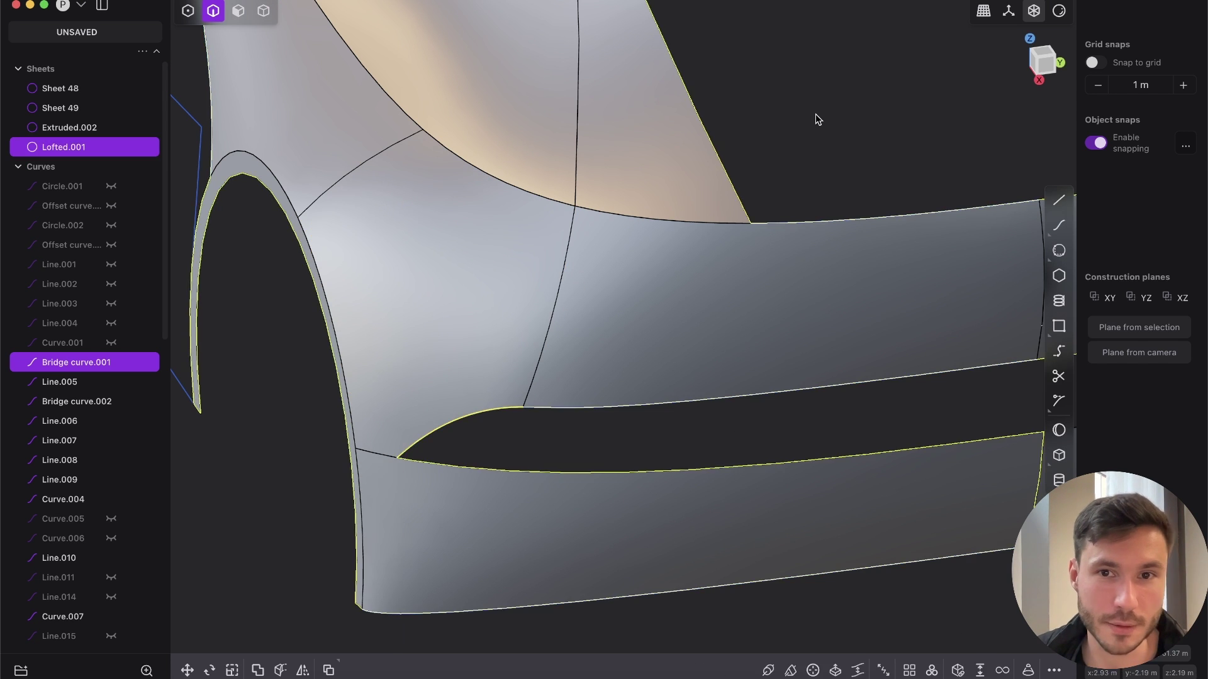
{"action": "left_click", "coordinate": [818, 117]}
Undo the last hole patch beside the wheel arch, together with its boundary selections.
{"action": "scroll", "coordinate": [706, 146], "scroll_direction": "down", "scroll_amount": 6}
{"action": "middle_click_drag", "start_coordinate": [595, 211], "coordinate": [634, 357]}
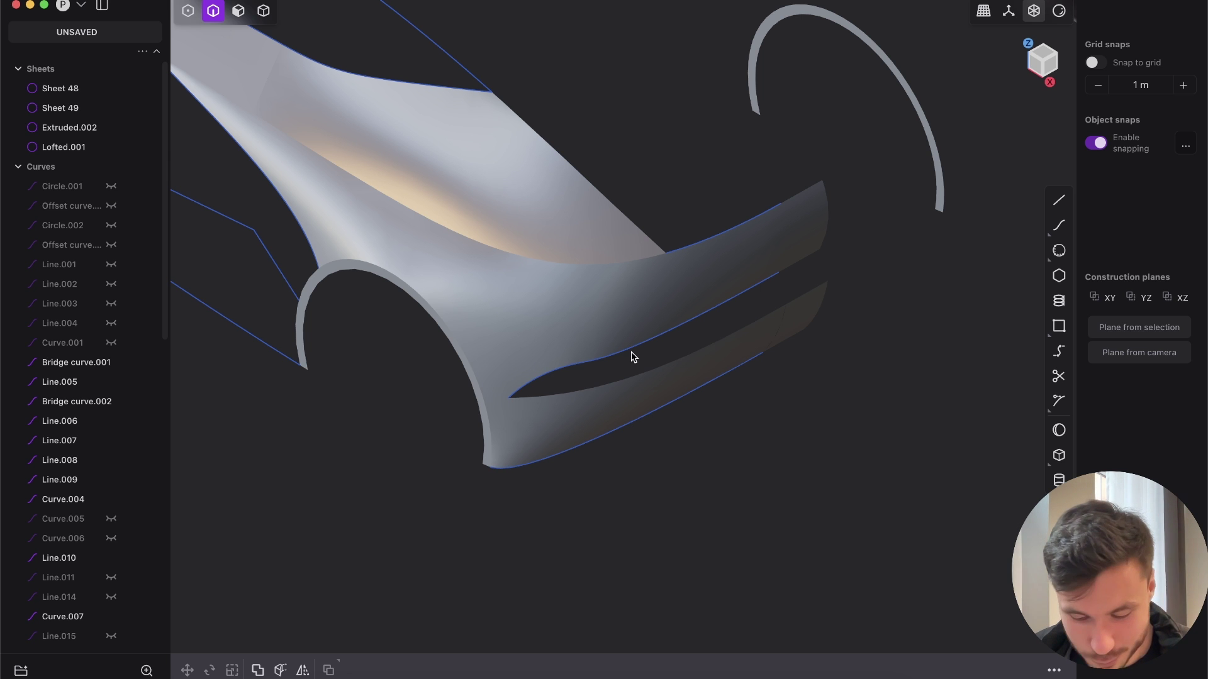
{"action": "key", "text": "super+z"}
{"action": "key", "text": "super+z"}
{"action": "key", "text": "super+z"}
{"action": "key", "text": "super+z"}
{"action": "key", "text": "super+z"}
{"action": "key", "text": "super+z"}
{"action": "key", "text": "super+z"}
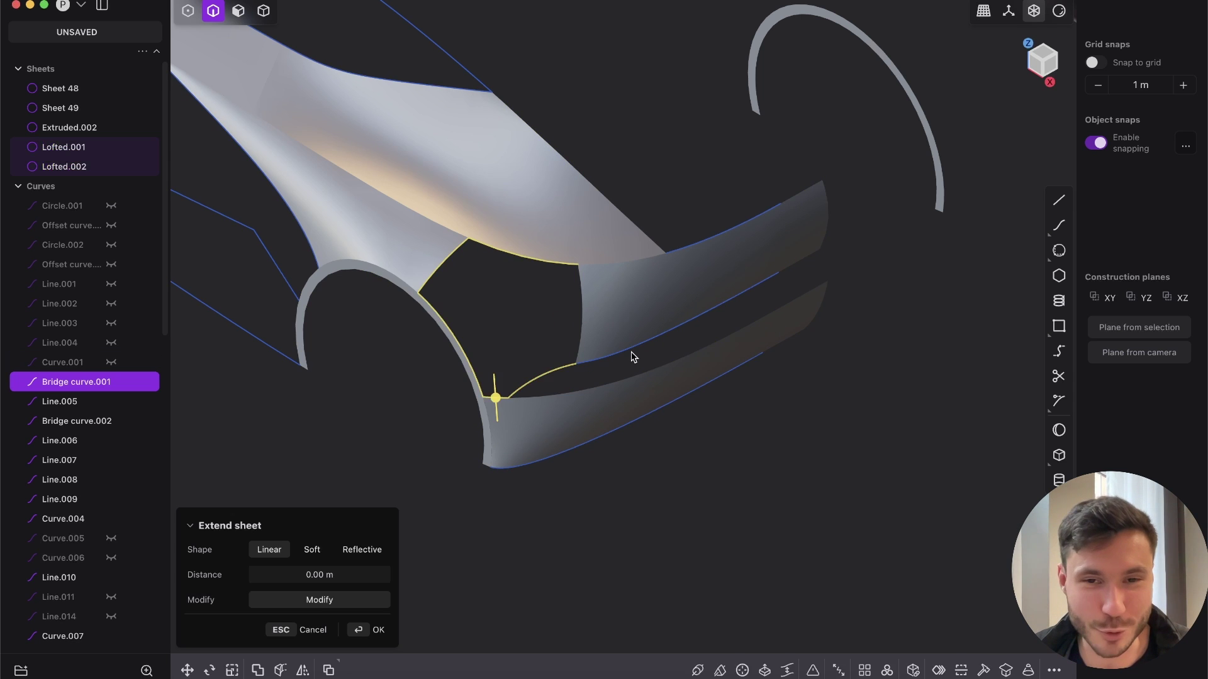
{"action": "key", "text": "super+z"}
{"action": "key", "text": "super+z"}
{"action": "key", "text": "super+z"}
{"action": "key", "text": "super+z"}
{"action": "key", "text": "super+z"}
{"action": "key", "text": "super+z"}
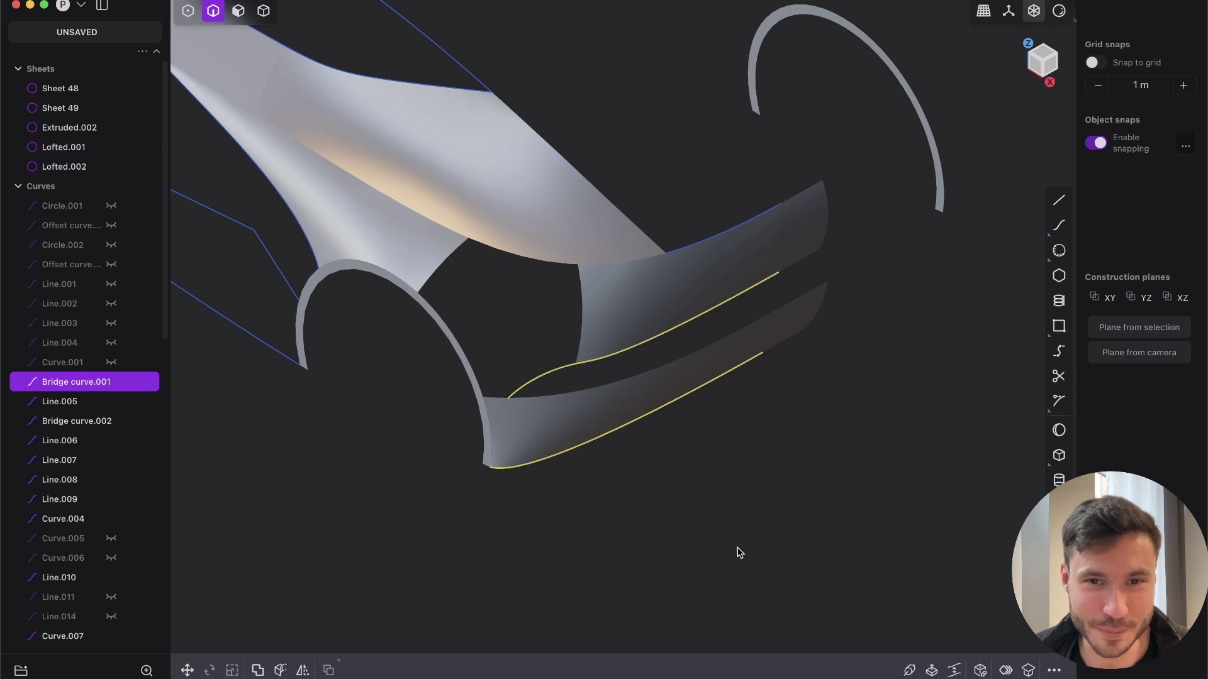
Examine the open bumper corner between the body edge, wheel arch, bumper curves and end panels.
{"action": "middle_click_drag", "start_coordinate": [566, 187], "coordinate": [562, 277]}
{"action": "scroll", "coordinate": [563, 277], "scroll_direction": "up", "scroll_amount": 3}
{"action": "scroll", "coordinate": [562, 278], "scroll_direction": "down", "scroll_amount": 3}
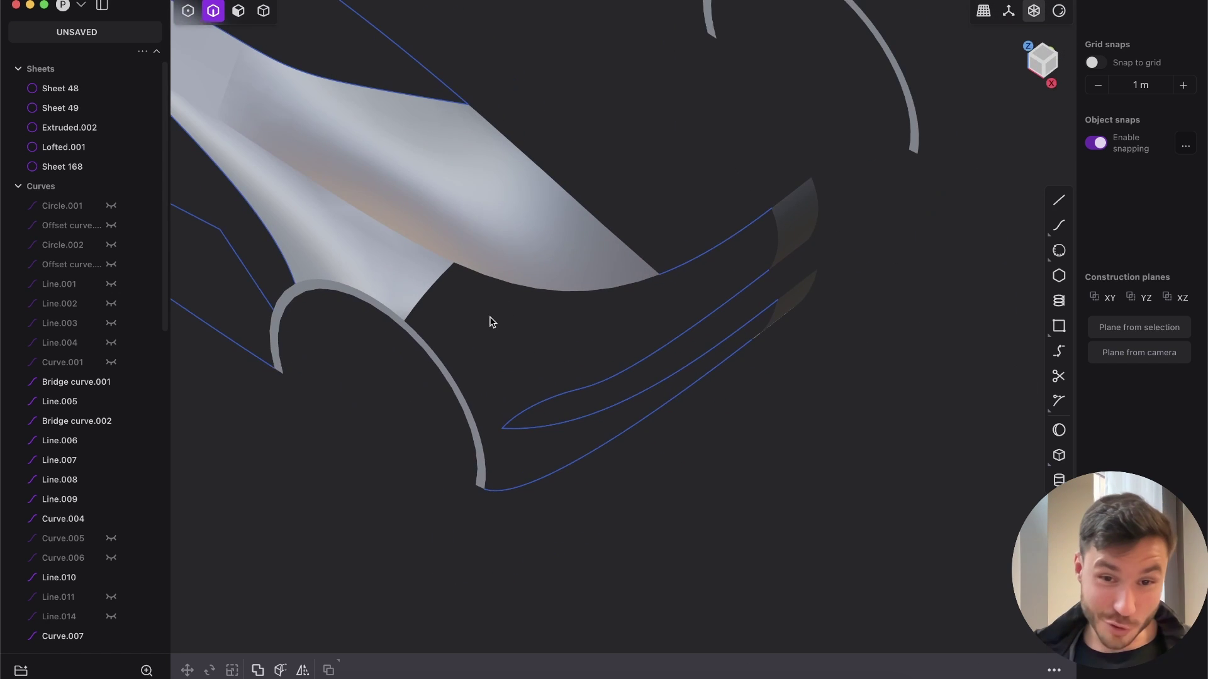
{"action": "middle_click_drag", "start_coordinate": [486, 285], "coordinate": [511, 343]}
{"action": "scroll", "coordinate": [510, 344], "scroll_direction": "up", "scroll_amount": 5}
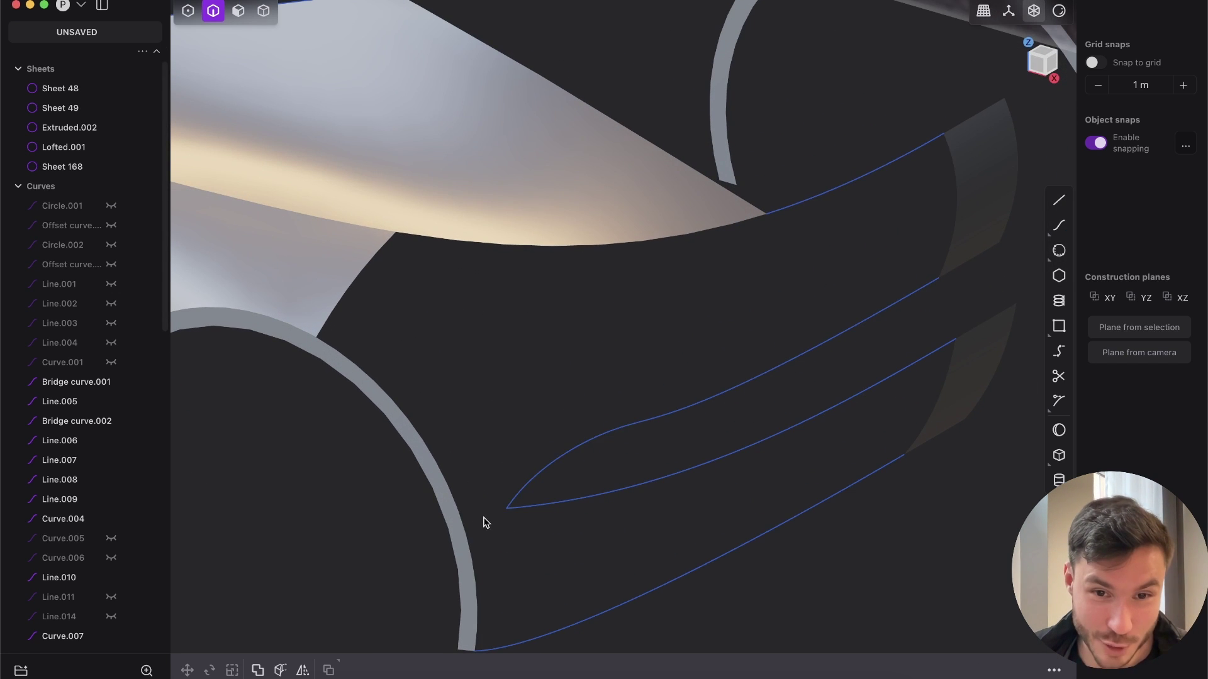
{"action": "scroll", "coordinate": [544, 398], "scroll_direction": "down", "scroll_amount": 4}
{"action": "middle_click_drag", "start_coordinate": [545, 398], "coordinate": [507, 381]}
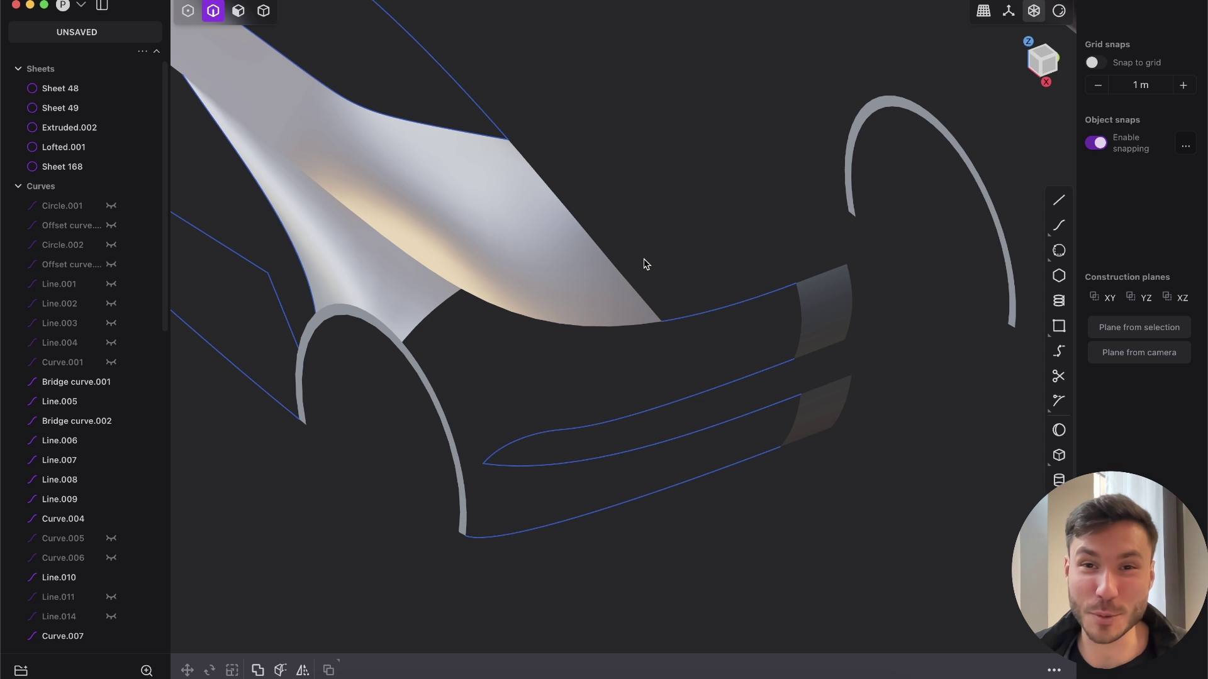
{"action": "scroll", "coordinate": [632, 276], "scroll_direction": "down", "scroll_amount": 2}
{"action": "middle_click_drag", "start_coordinate": [557, 347], "coordinate": [595, 258]}
{"action": "scroll", "coordinate": [682, 236], "scroll_direction": "up", "scroll_amount": 3}
Patch the whole bumper corner in one XNurbs surface bounded by the body edges, wheel arch, upper and bottom bumper curves, end panels and opening curves.
{"action": "key", "text": "alt+p"}
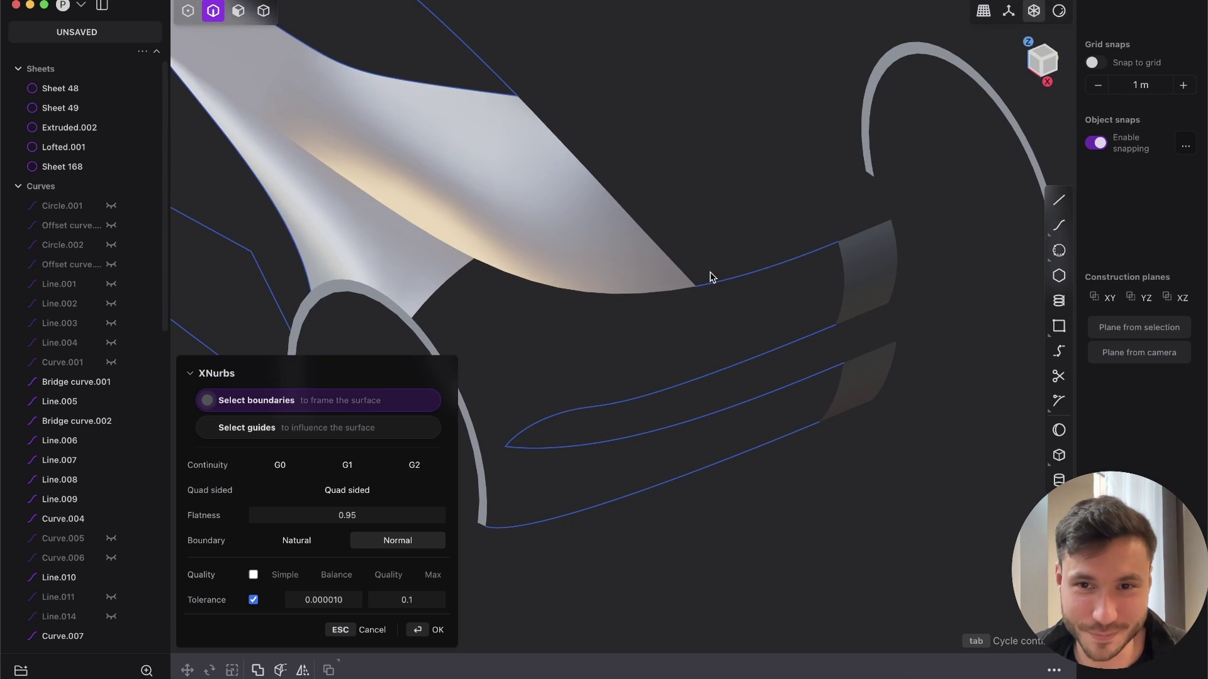
{"action": "left_click", "coordinate": [710, 276]}
{"action": "left_click", "coordinate": [610, 291]}
{"action": "left_click", "coordinate": [441, 288]}
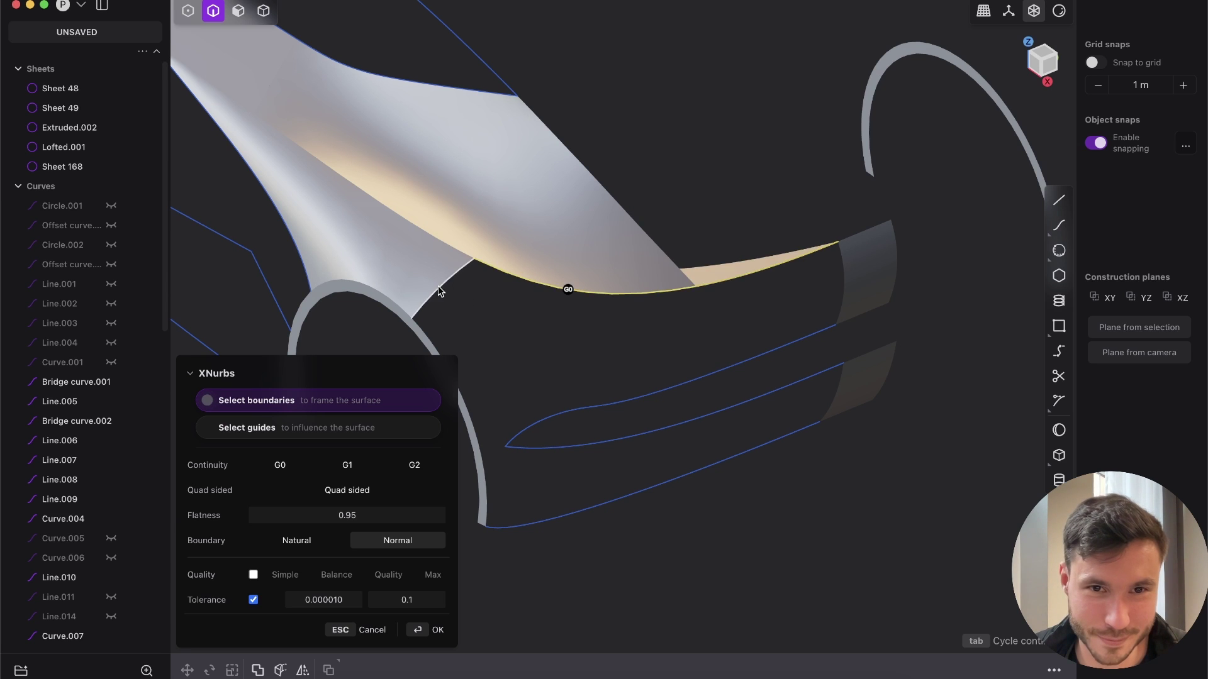
{"action": "left_click", "coordinate": [480, 433]}
{"action": "left_click", "coordinate": [623, 490]}
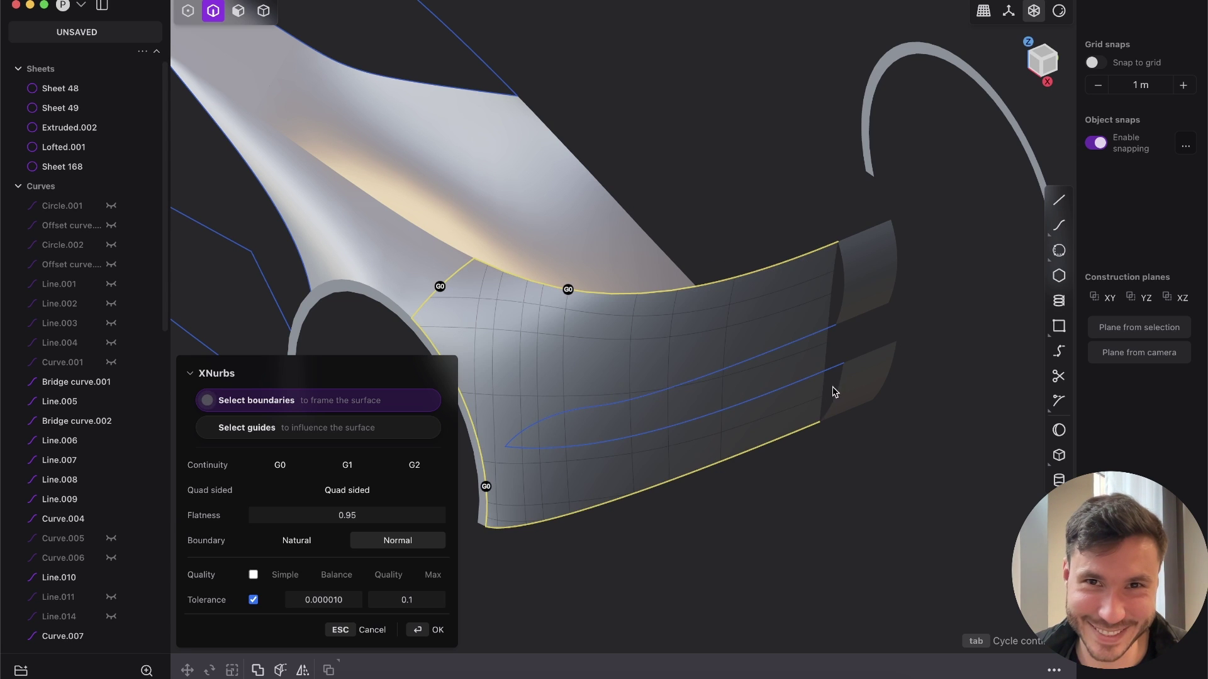
{"action": "left_click", "coordinate": [540, 426]}
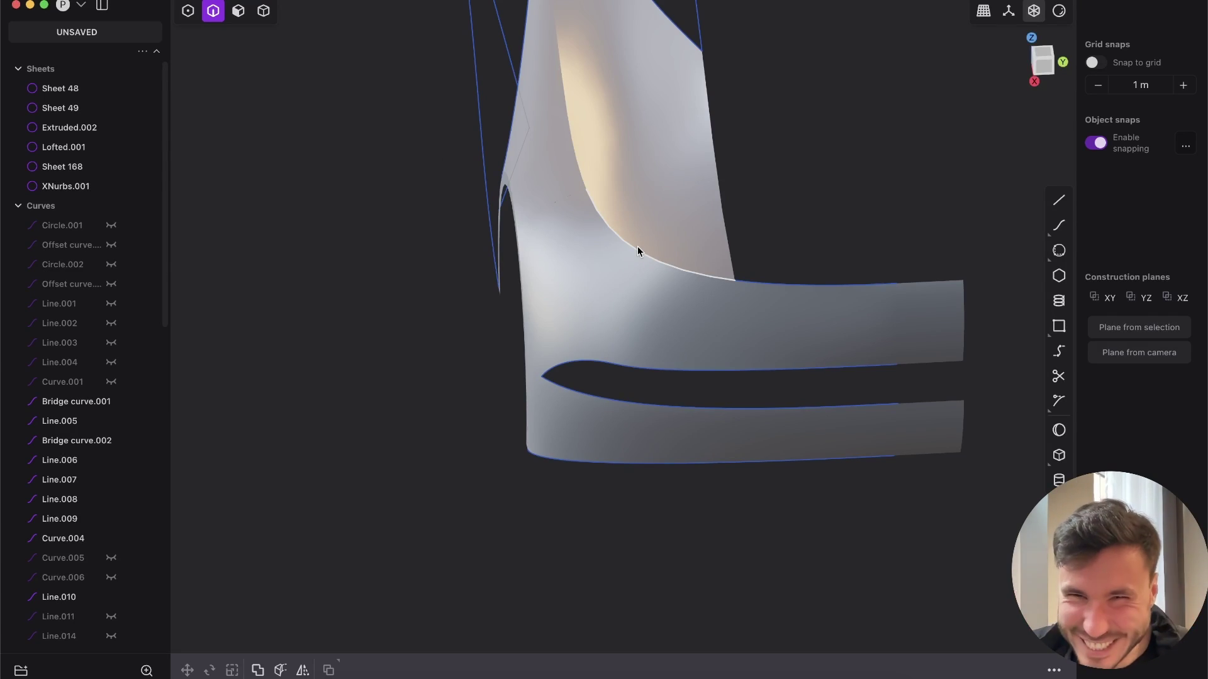
Delete the one-piece XNurbs patch covering the bumper corner.
{"action": "middle_click_drag", "start_coordinate": [644, 195], "coordinate": [492, 283]}
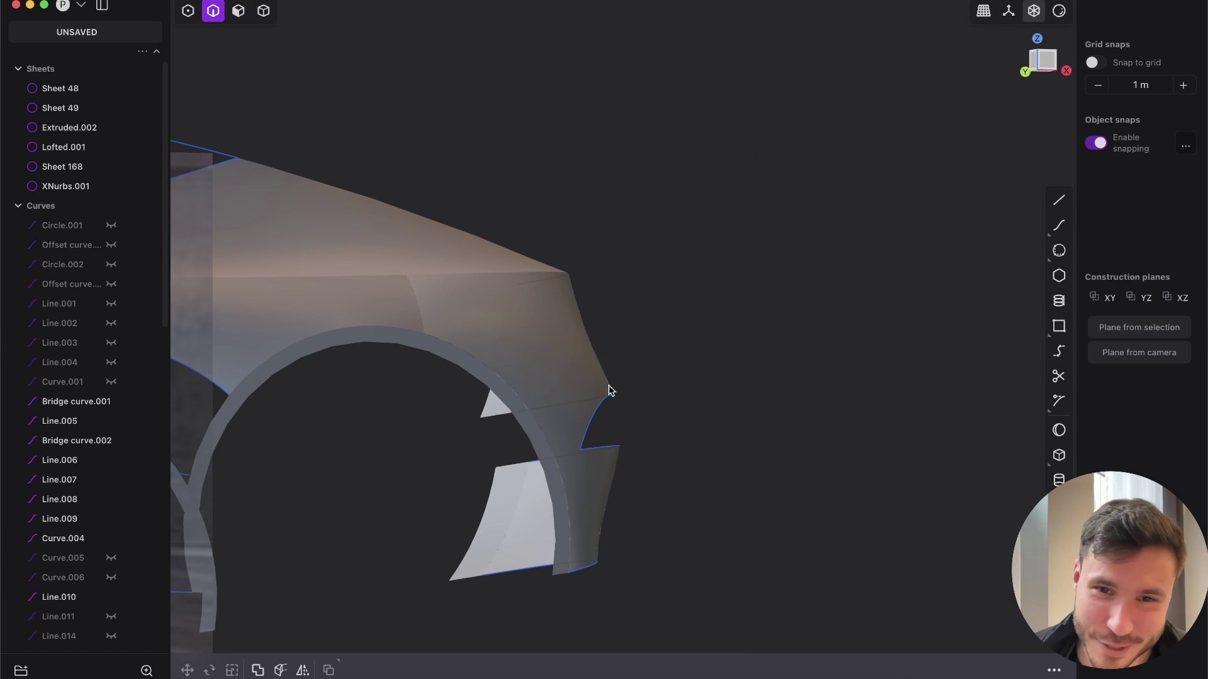
{"action": "scroll", "coordinate": [570, 271], "scroll_direction": "up", "scroll_amount": 3}
{"action": "scroll", "coordinate": [515, 286], "scroll_direction": "down", "scroll_amount": 4}
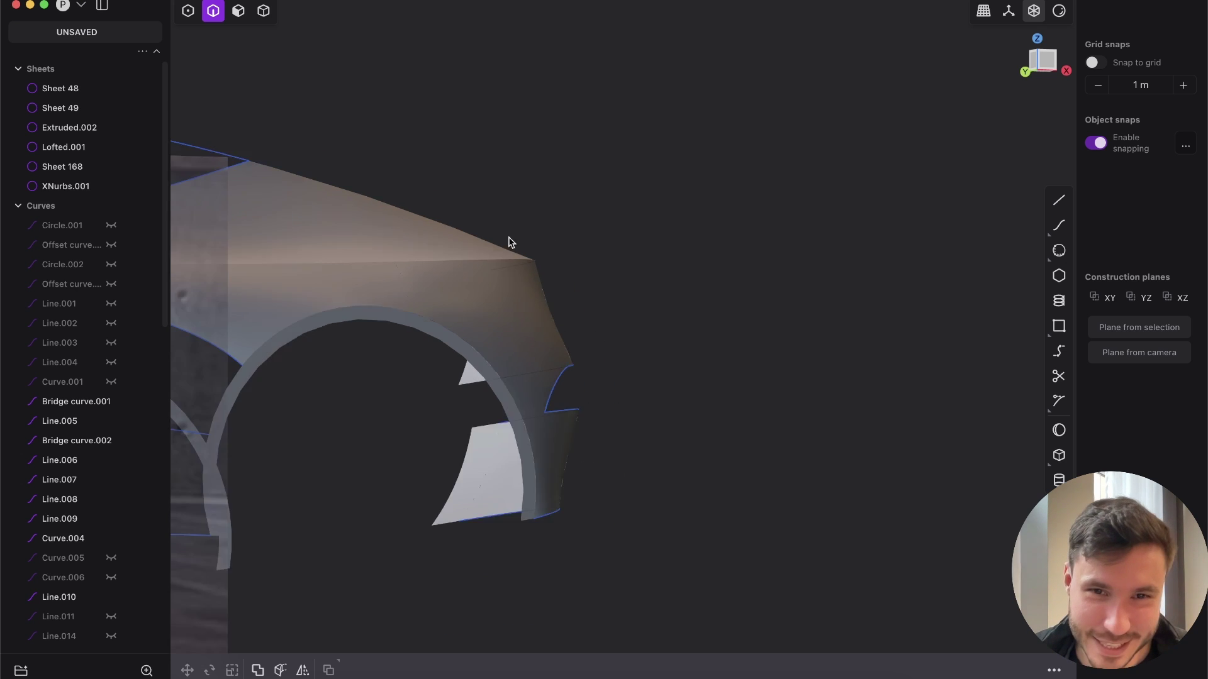
{"action": "middle_click_drag", "start_coordinate": [509, 242], "coordinate": [373, 287]}
{"action": "double_click", "coordinate": [484, 277]}
{"action": "key", "text": "Delete"}
Draw a line from the upper opening curve to the body edge, and another about 0.83 m long from the lower opening curve to the bottom curve.
{"action": "middle_click_drag", "start_coordinate": [500, 248], "coordinate": [445, 267]}
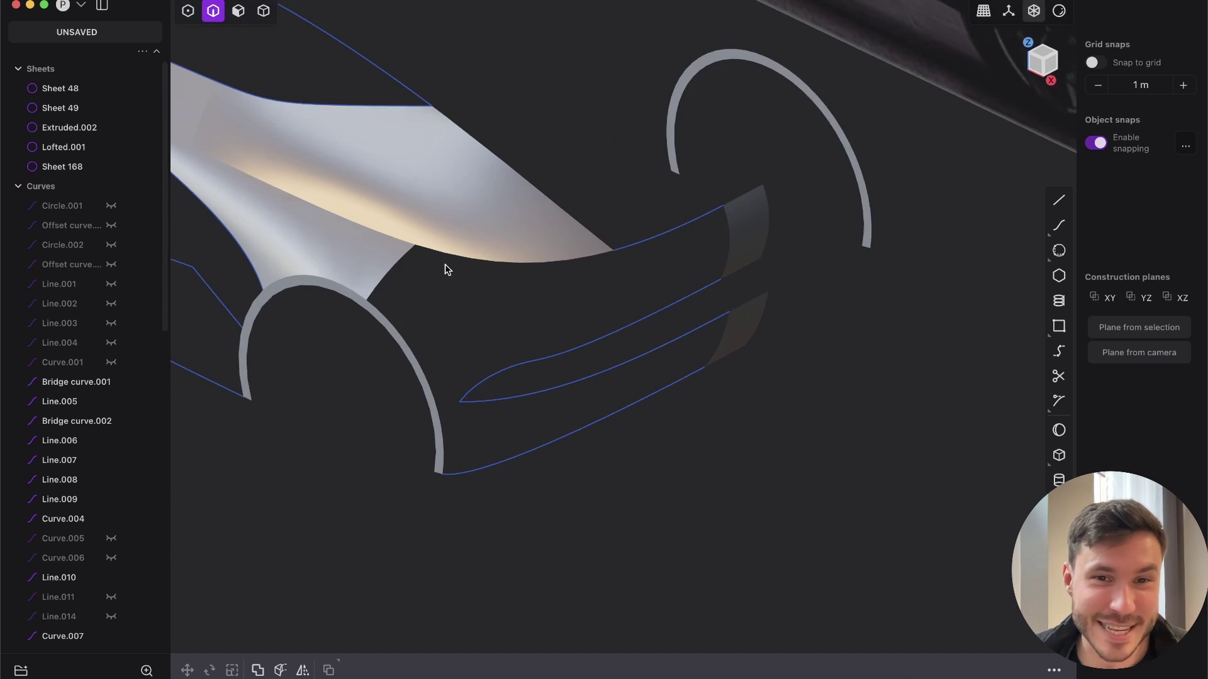
{"action": "scroll", "coordinate": [471, 274], "scroll_direction": "up", "scroll_amount": 5}
{"action": "key", "text": "shift+a"}
{"action": "left_click", "coordinate": [557, 433]}
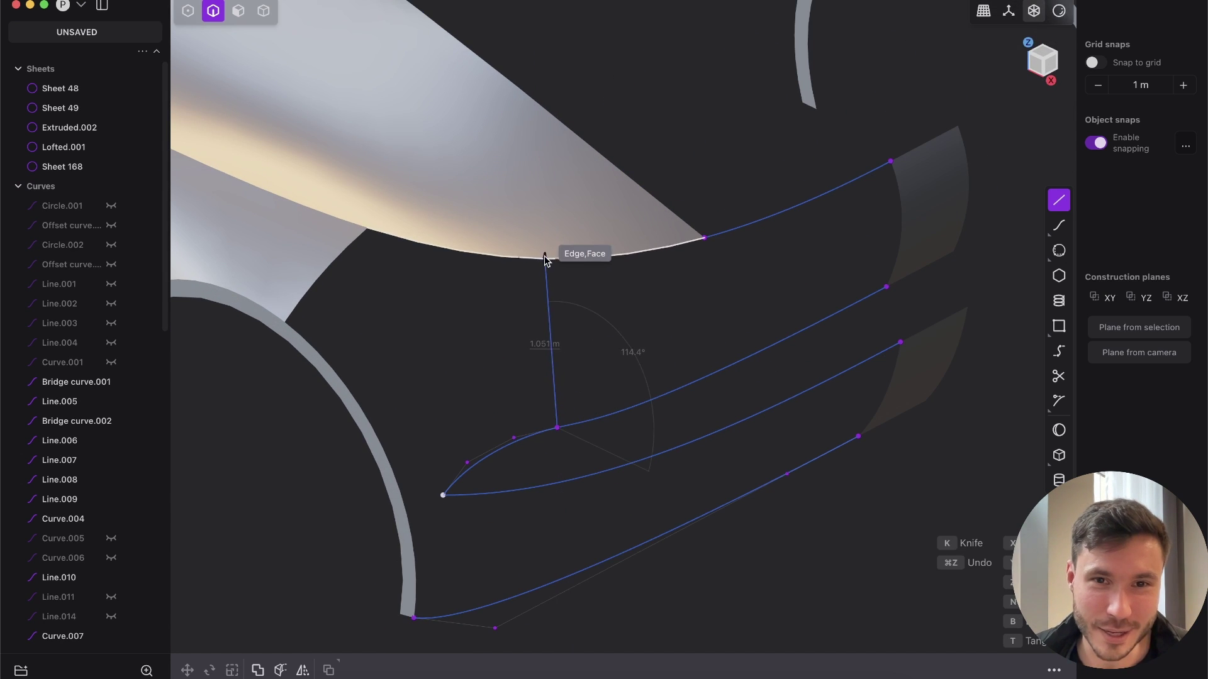
{"action": "left_click", "coordinate": [553, 262]}
{"action": "scroll", "coordinate": [542, 379], "scroll_direction": "down", "scroll_amount": 3}
{"action": "left_click", "coordinate": [555, 391]}
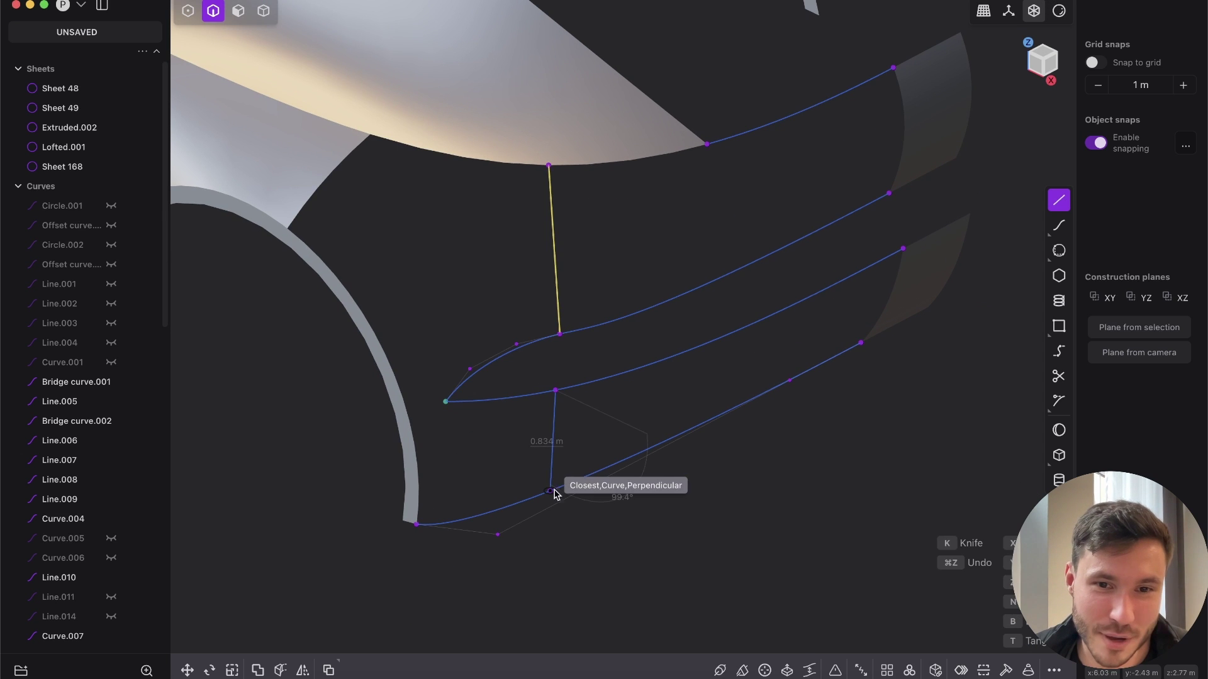
{"action": "left_click", "coordinate": [551, 491]}
Add a middle control point to both new lines and move the upper line's point about 0.14 m in X and 0.10 m in Z.
{"action": "left_click", "coordinate": [558, 290], "text": "shift"}
{"action": "key", "text": "ctrl+r"}
{"action": "middle_click_drag", "start_coordinate": [509, 203], "coordinate": [609, 221]}
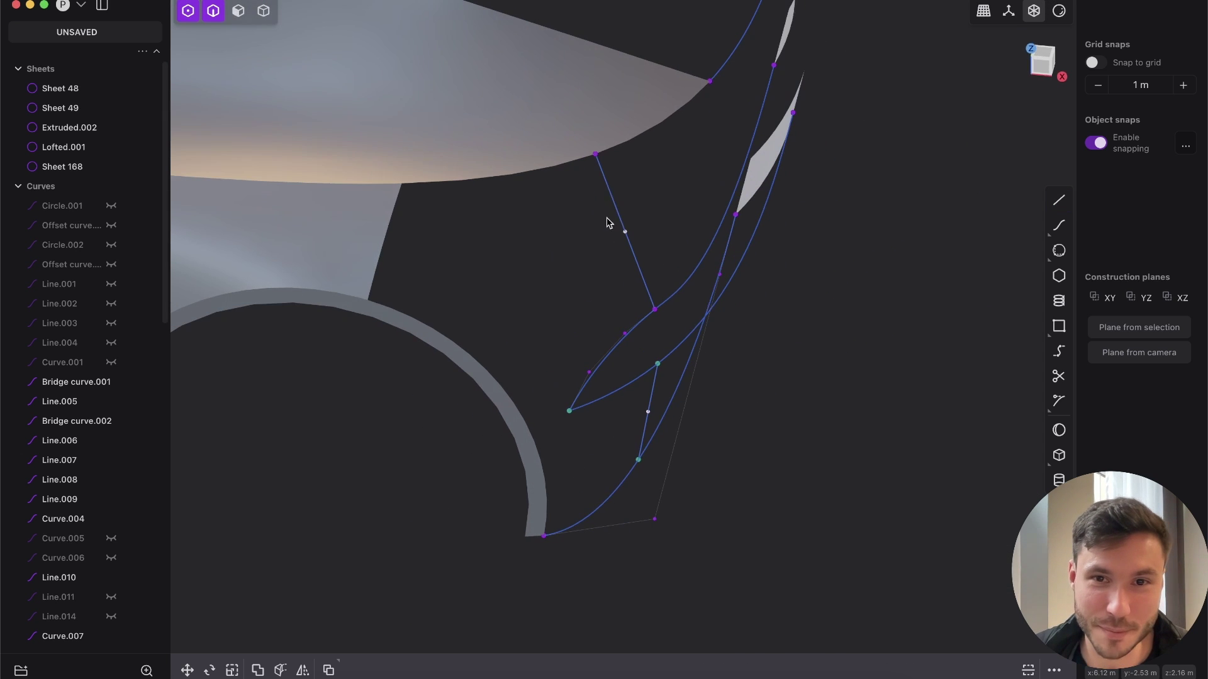
{"action": "middle_click_drag", "start_coordinate": [588, 151], "coordinate": [655, 49]}
{"action": "key", "text": "g"}
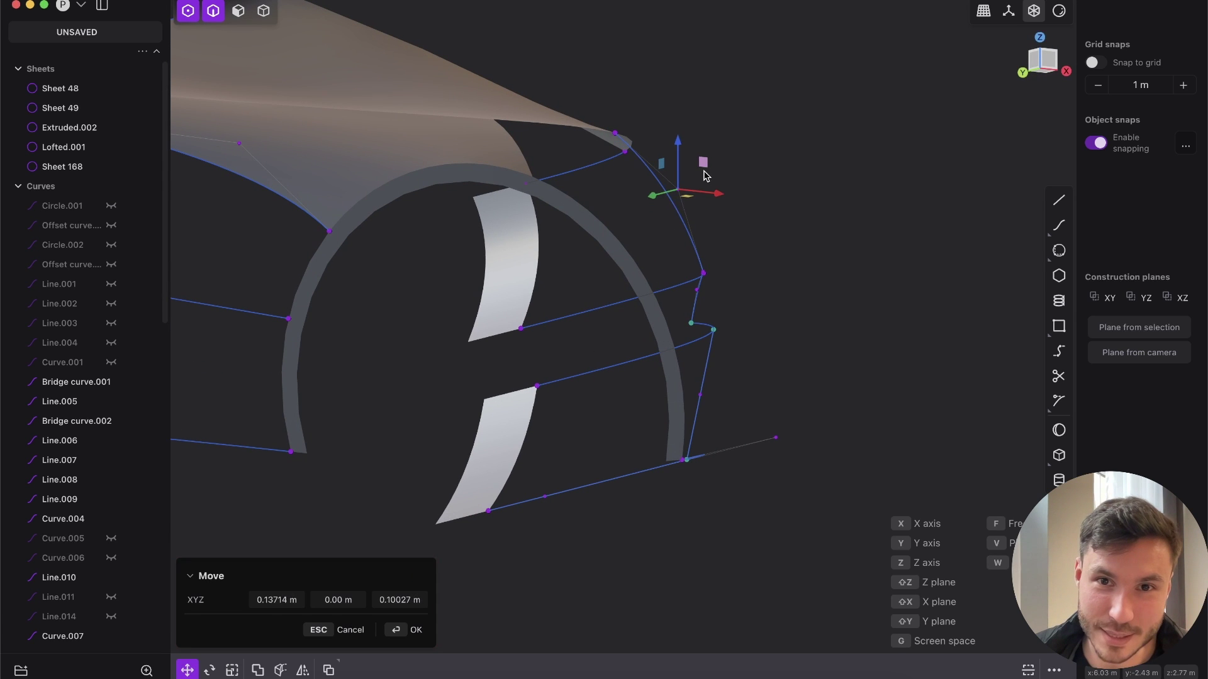
{"action": "left_click", "coordinate": [706, 168]}
Bow the lower line outward by moving its middle control point about 0.10 m in X and -0.06 m in Z.
{"action": "middle_click_drag", "start_coordinate": [640, 294], "coordinate": [798, 370]}
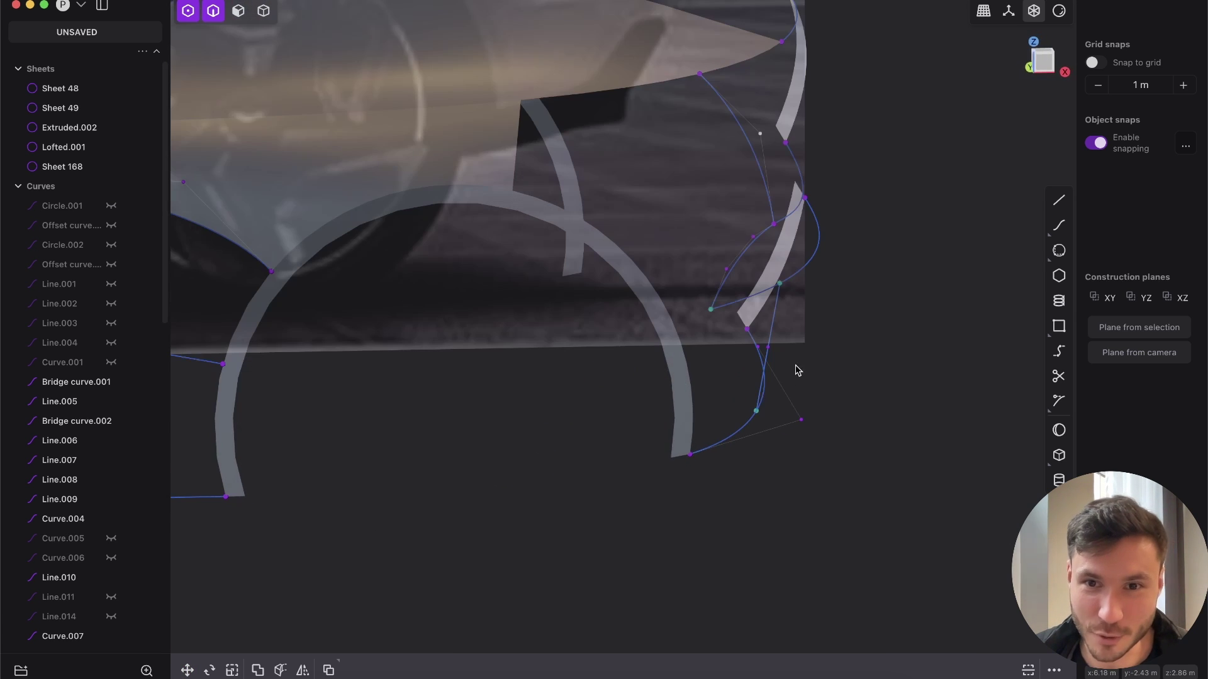
{"action": "key", "text": "2"}
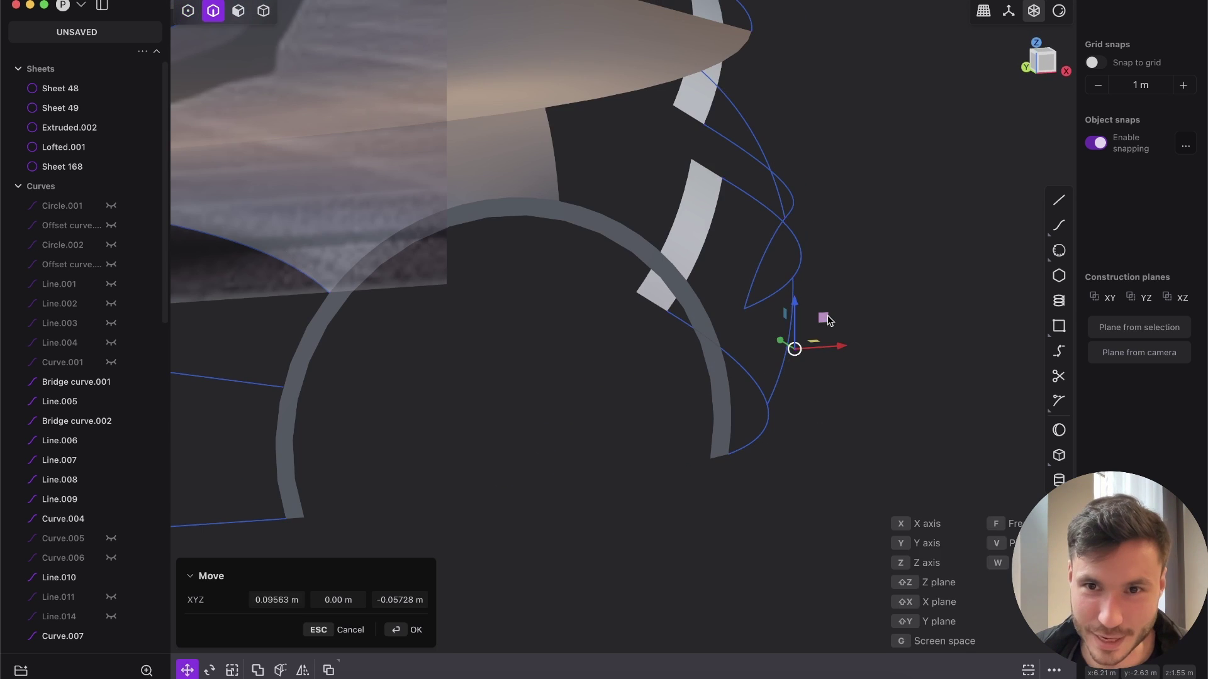
{"action": "left_click", "coordinate": [824, 314]}
Frame an XNurbs patch with the body edges, wheel arch edges, bottom and top bumper curves, both opening curves and both end panel edges.
{"action": "middle_click_drag", "start_coordinate": [605, 81], "coordinate": [570, 235]}
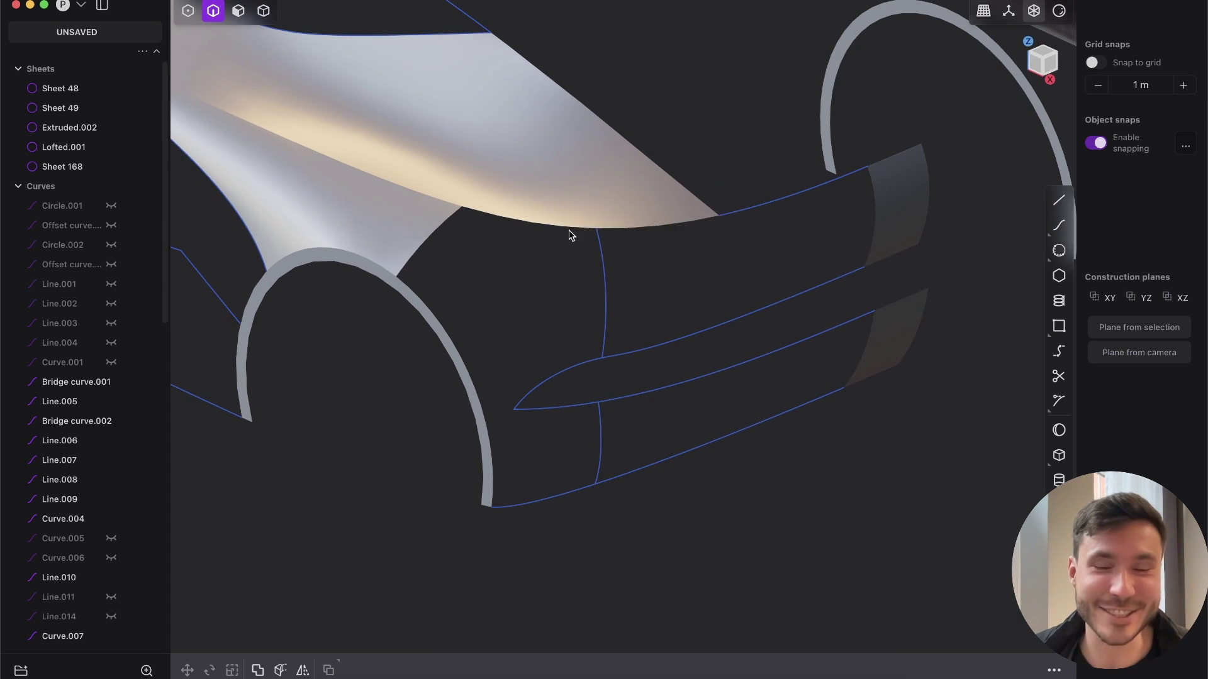
{"action": "key", "text": "alt+p"}
{"action": "left_click", "coordinate": [519, 220]}
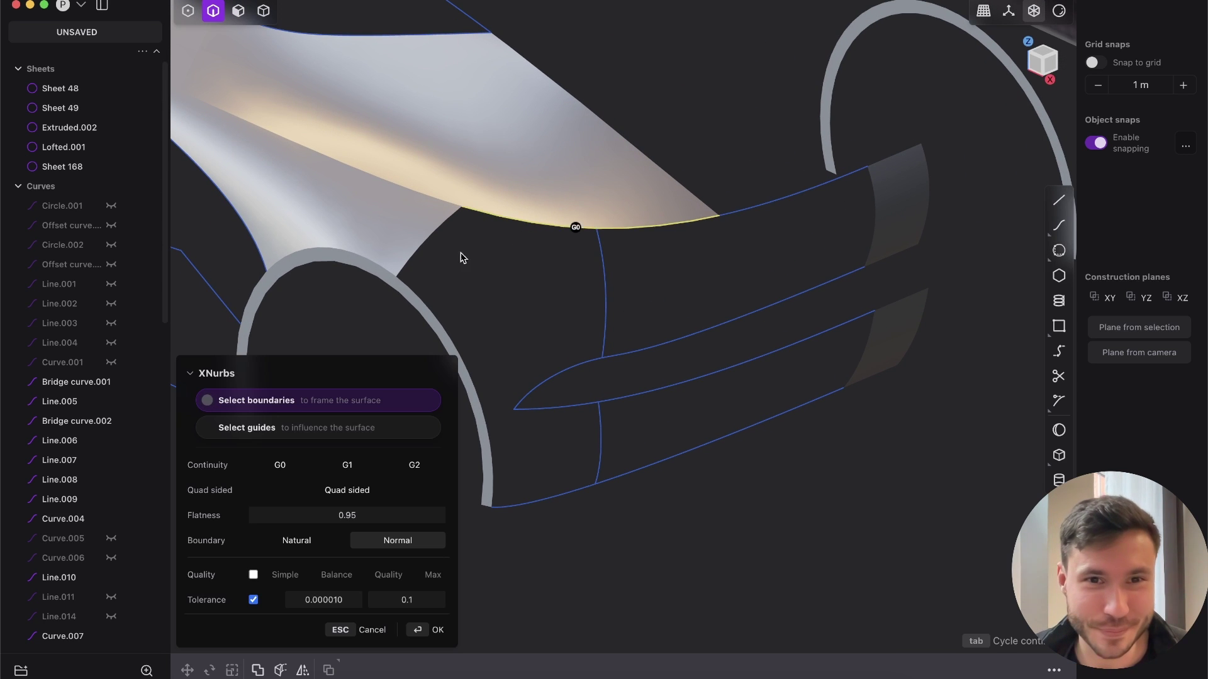
{"action": "left_click", "coordinate": [423, 244]}
{"action": "left_click", "coordinate": [467, 373]}
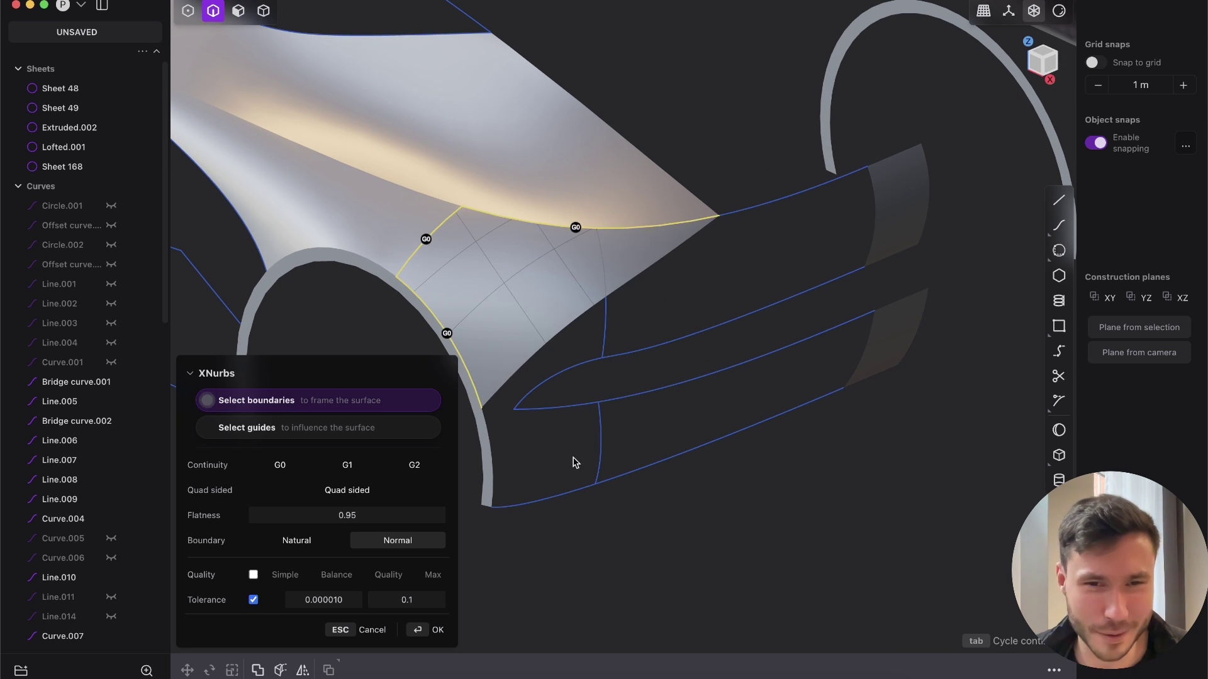
{"action": "left_click", "coordinate": [493, 465]}
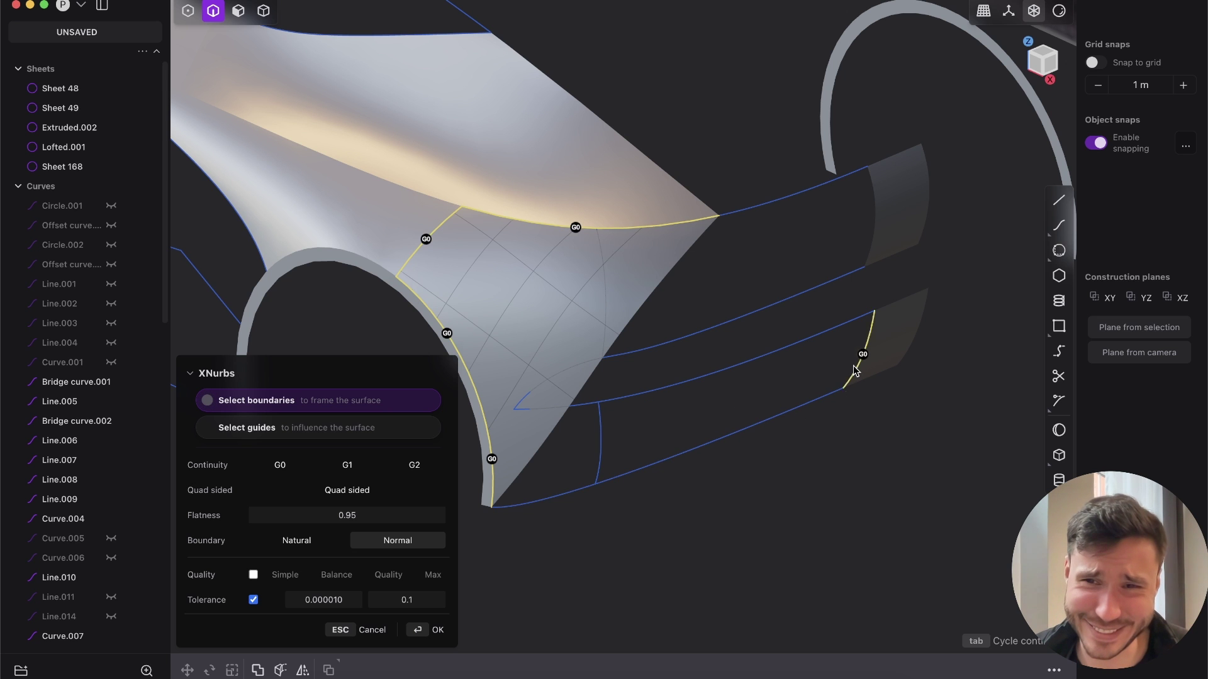
{"action": "left_click", "coordinate": [811, 402]}
{"action": "left_click", "coordinate": [760, 356]}
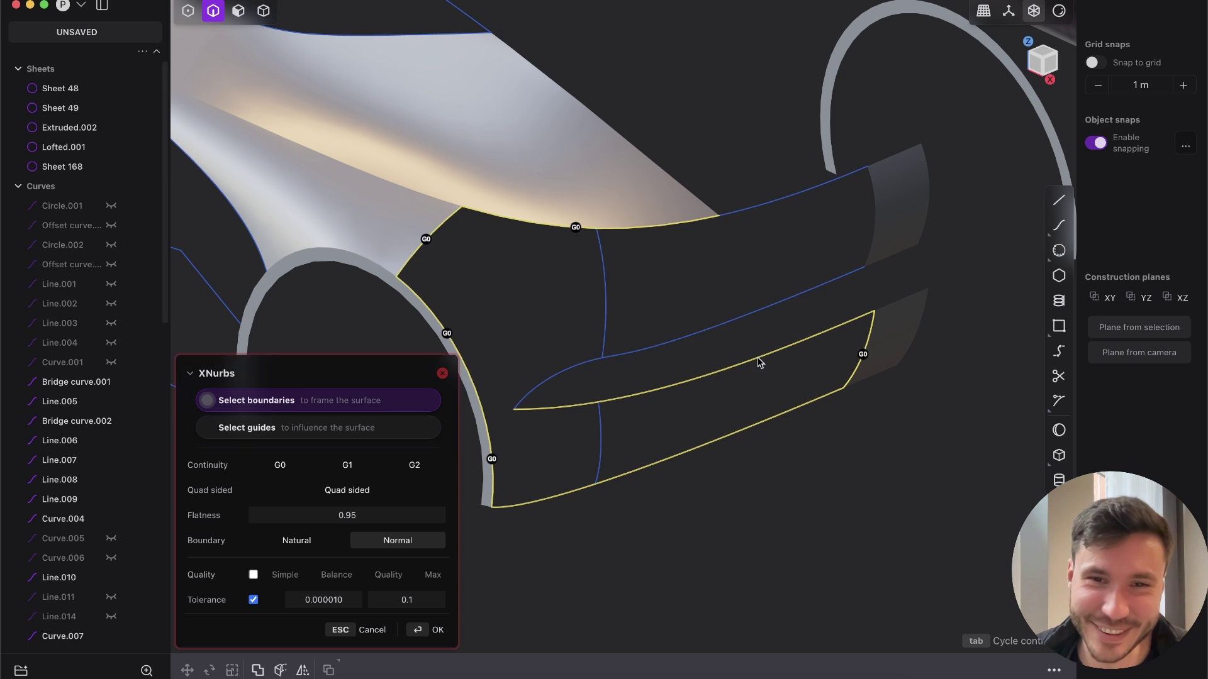
{"action": "left_click", "coordinate": [568, 371]}
{"action": "left_click", "coordinate": [785, 301]}
{"action": "left_click", "coordinate": [875, 224]}
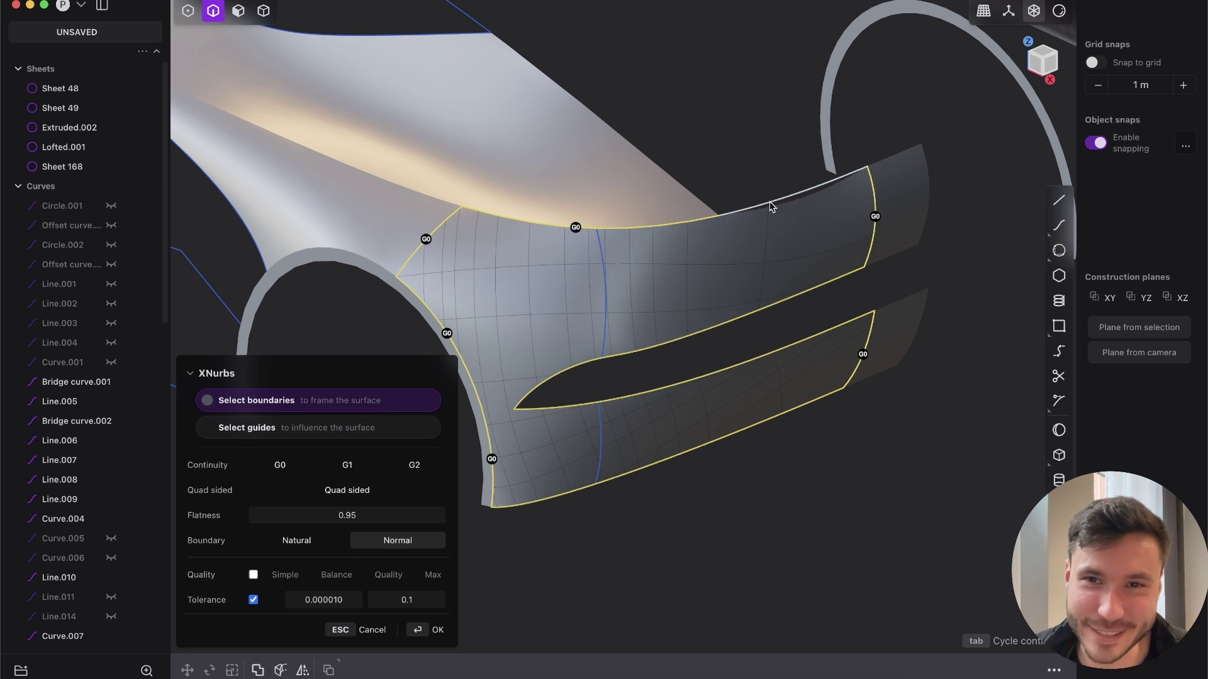
{"action": "left_click", "coordinate": [771, 203]}
Set G1 continuity at the end panels and the side body edge, and finish the patch with both bowed curves as guides.
{"action": "left_click", "coordinate": [875, 217]}
{"action": "left_click", "coordinate": [864, 356]}
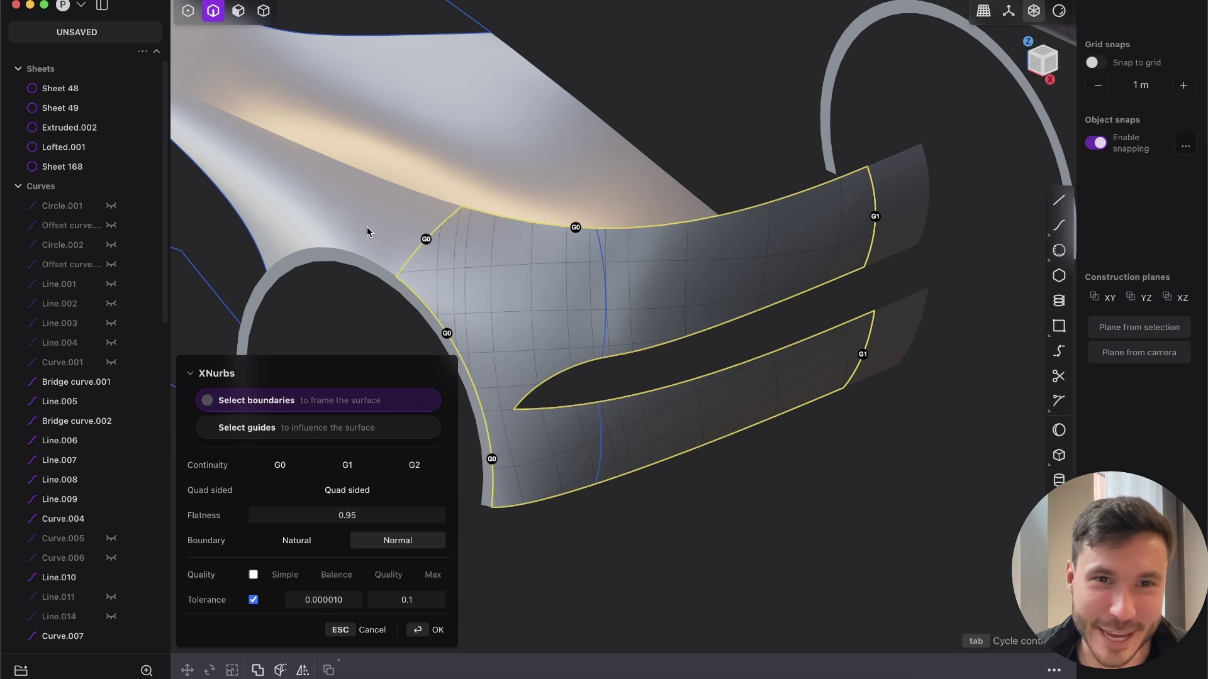
{"action": "left_click", "coordinate": [252, 427]}
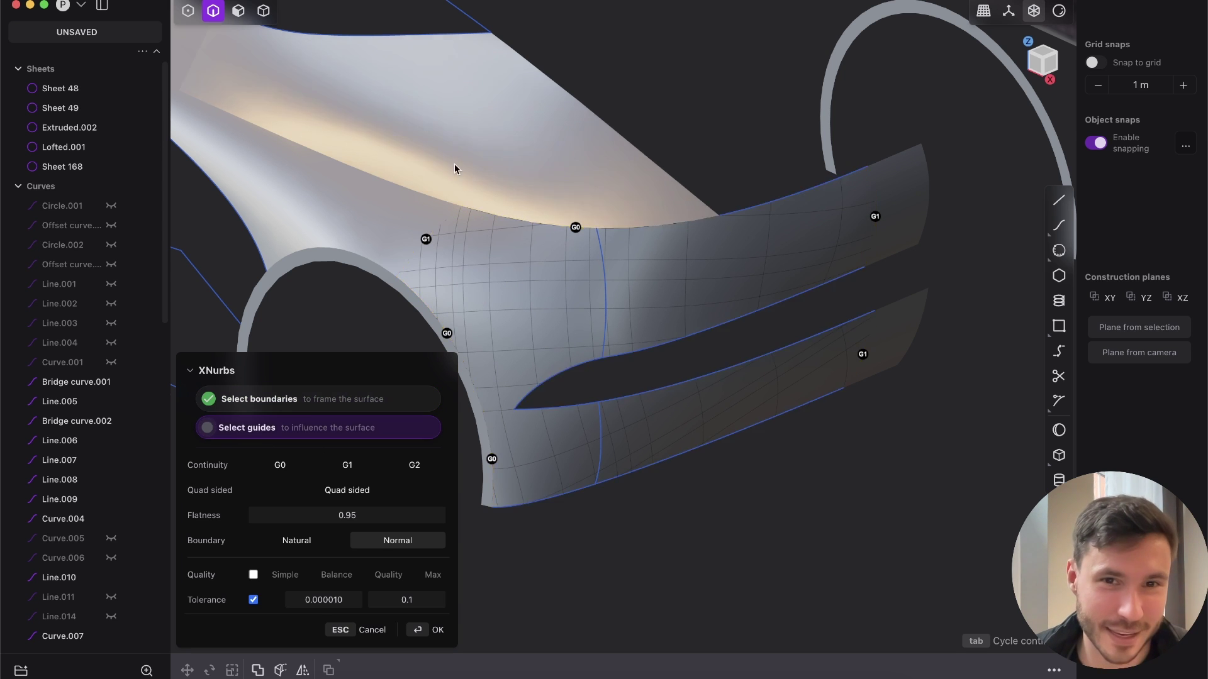
{"action": "middle_click_drag", "start_coordinate": [453, 167], "coordinate": [719, 128]}
{"action": "scroll", "coordinate": [719, 128], "scroll_direction": "up", "scroll_amount": 3}
{"action": "middle_click_drag", "start_coordinate": [656, 276], "coordinate": [675, 381]}
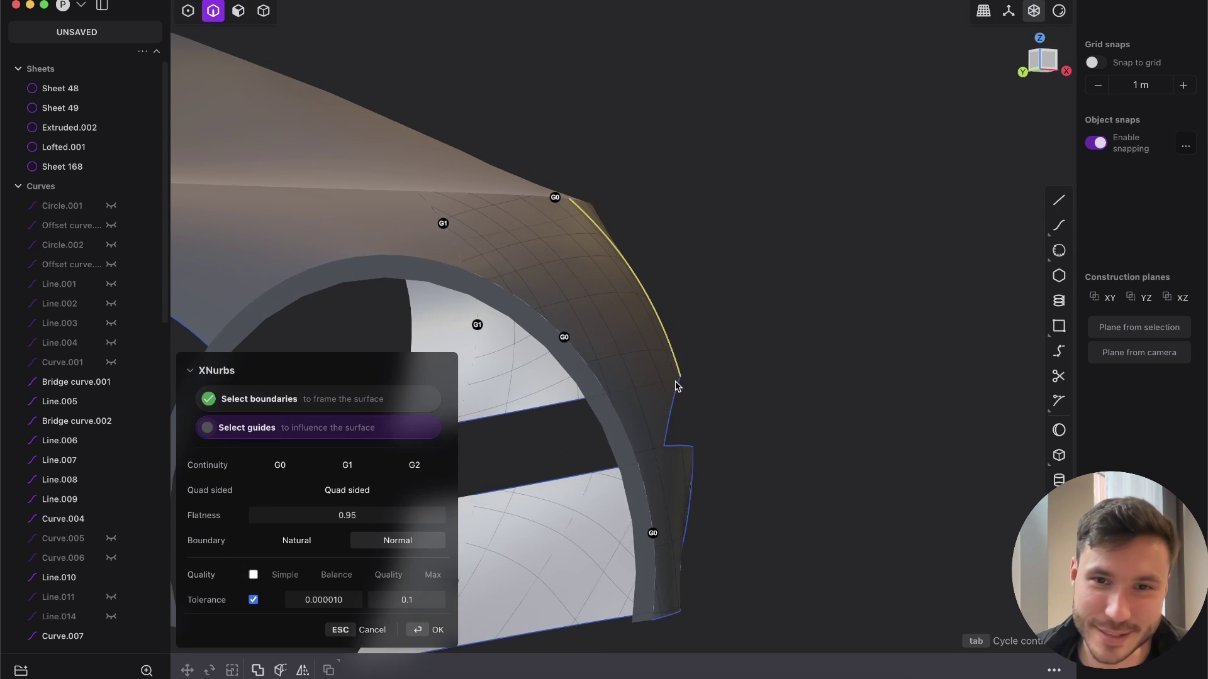
{"action": "left_click", "coordinate": [692, 485]}
{"action": "middle_click_drag", "start_coordinate": [664, 472], "coordinate": [600, 282]}
{"action": "scroll", "coordinate": [651, 386], "scroll_direction": "down", "scroll_amount": 5}
{"action": "key", "text": "Return"}
Inspect the shading of the finished bumper patch around the wheel arch, body edge and opening.
{"action": "scroll", "coordinate": [648, 363], "scroll_direction": "up", "scroll_amount": 3}
{"action": "left_click", "coordinate": [648, 363]}
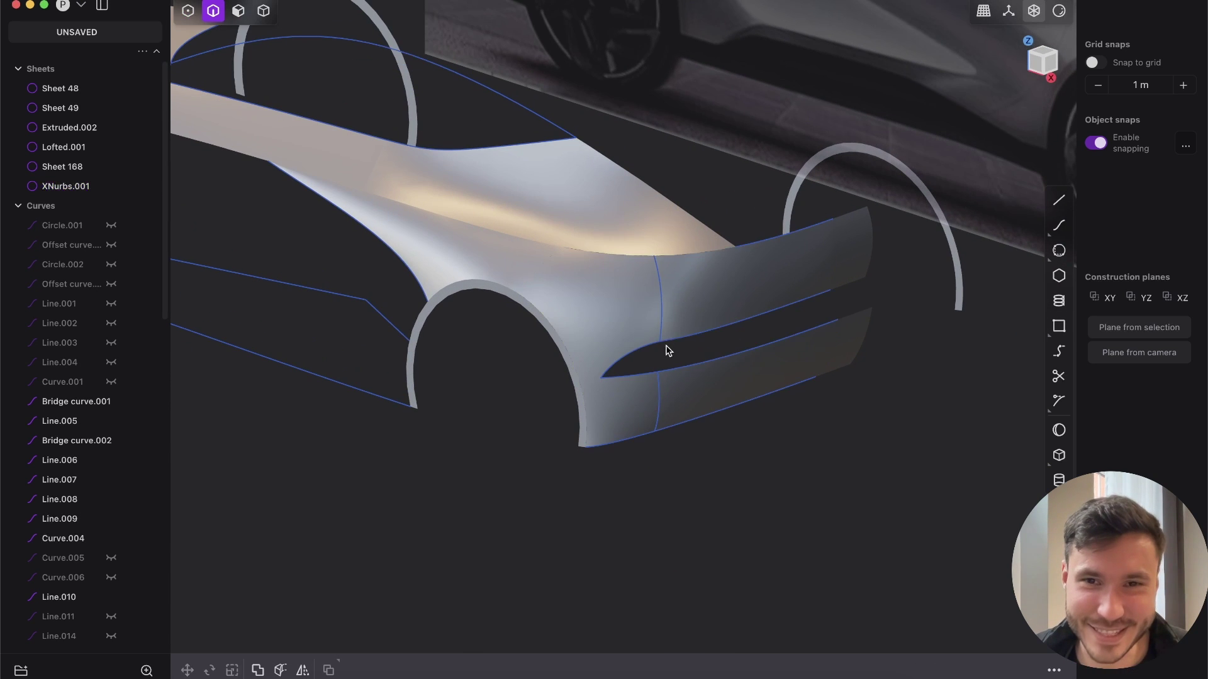
{"action": "middle_click_drag", "start_coordinate": [668, 345], "coordinate": [627, 246]}
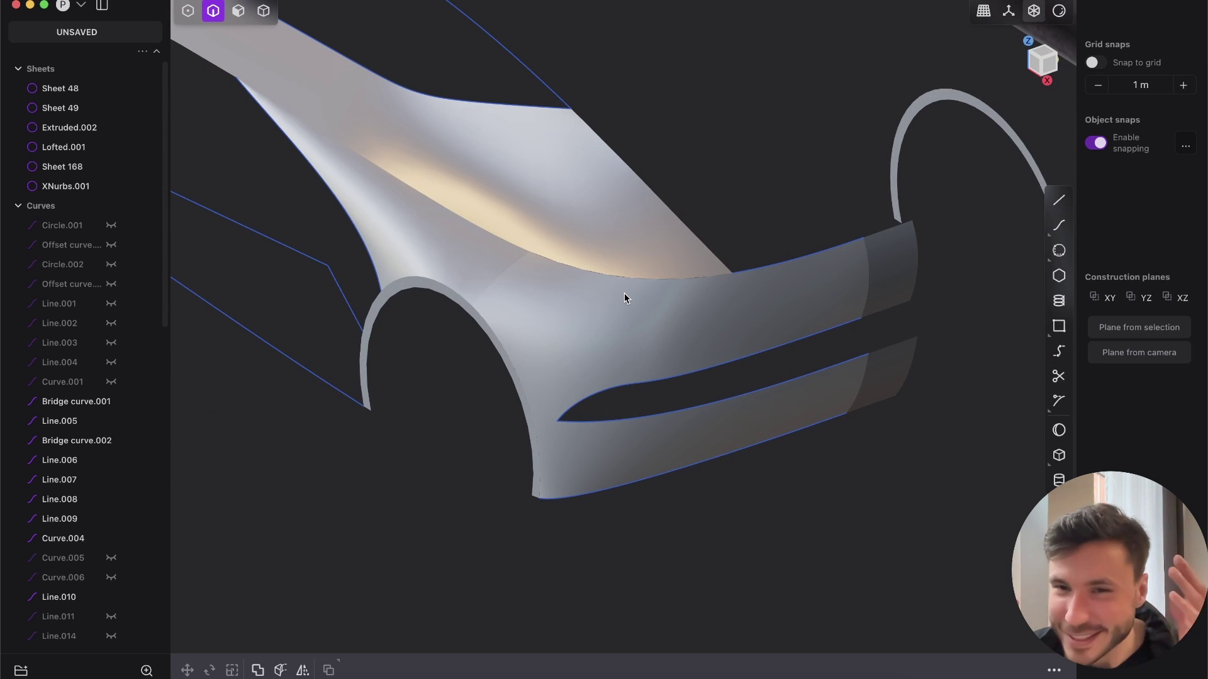
{"action": "middle_click_drag", "start_coordinate": [624, 293], "coordinate": [485, 408]}
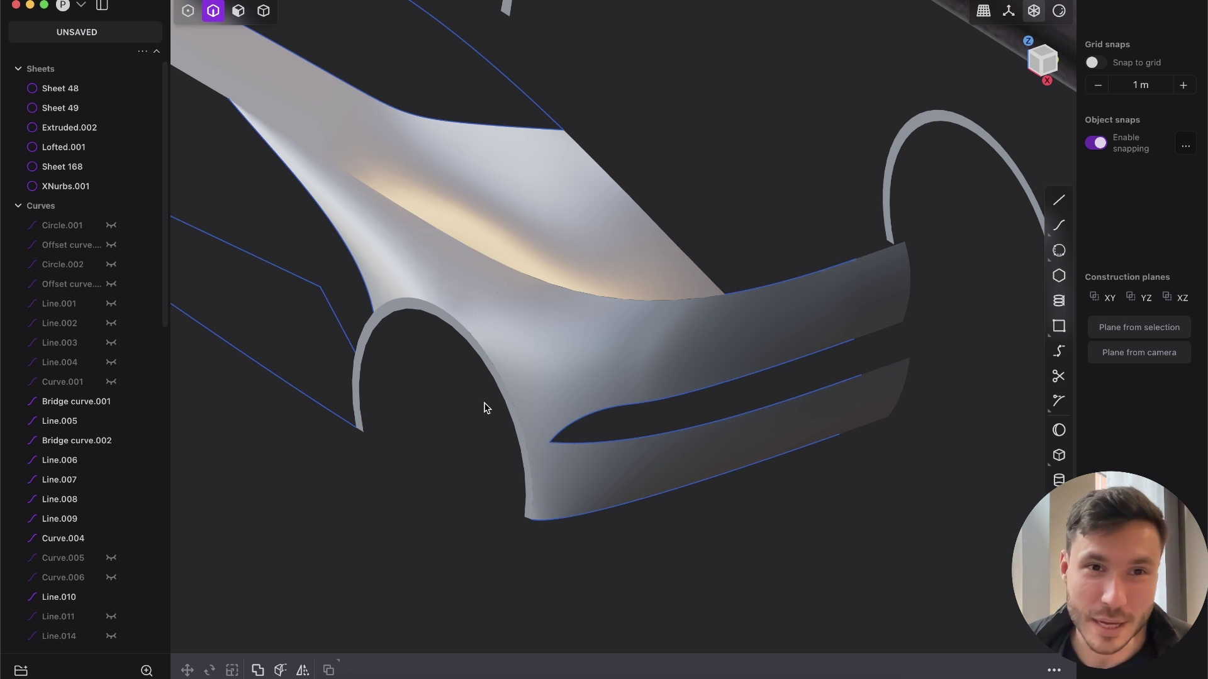
{"action": "middle_click_drag", "start_coordinate": [485, 408], "coordinate": [597, 290]}
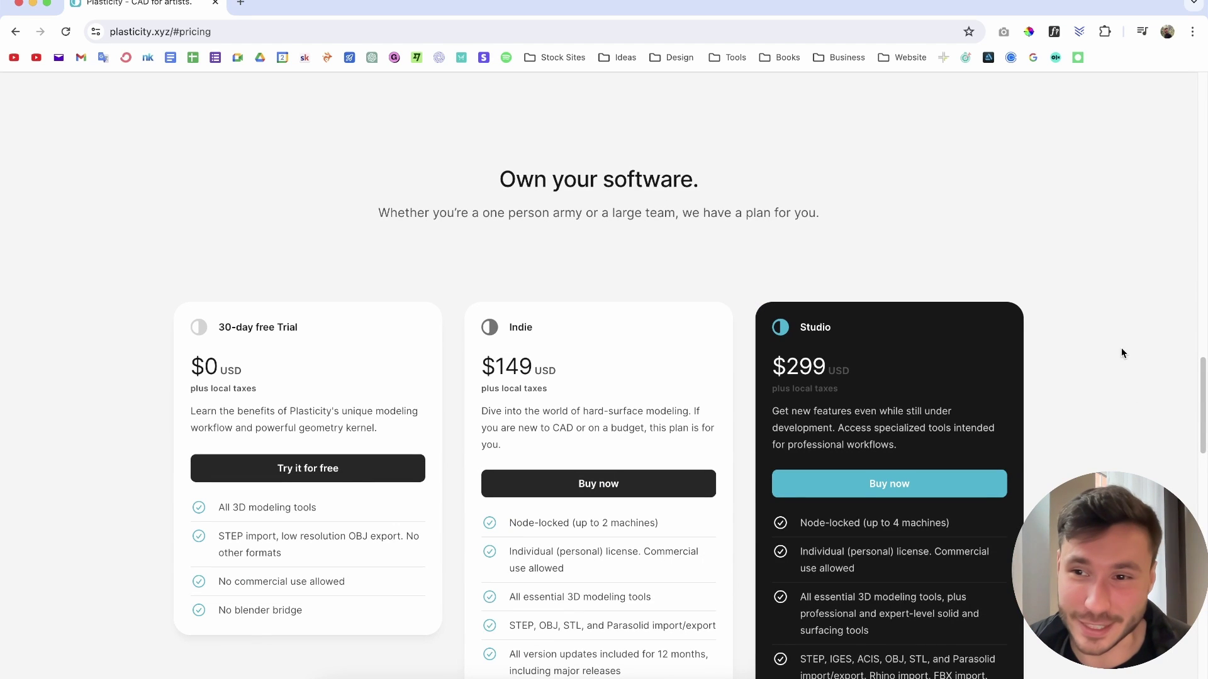
On the Plasticity website, go to the pricing section, compare the plans and open the checkout for the Studio plan.
{"action": "scroll", "coordinate": [1197, 390], "scroll_direction": "up", "scroll_amount": 15}
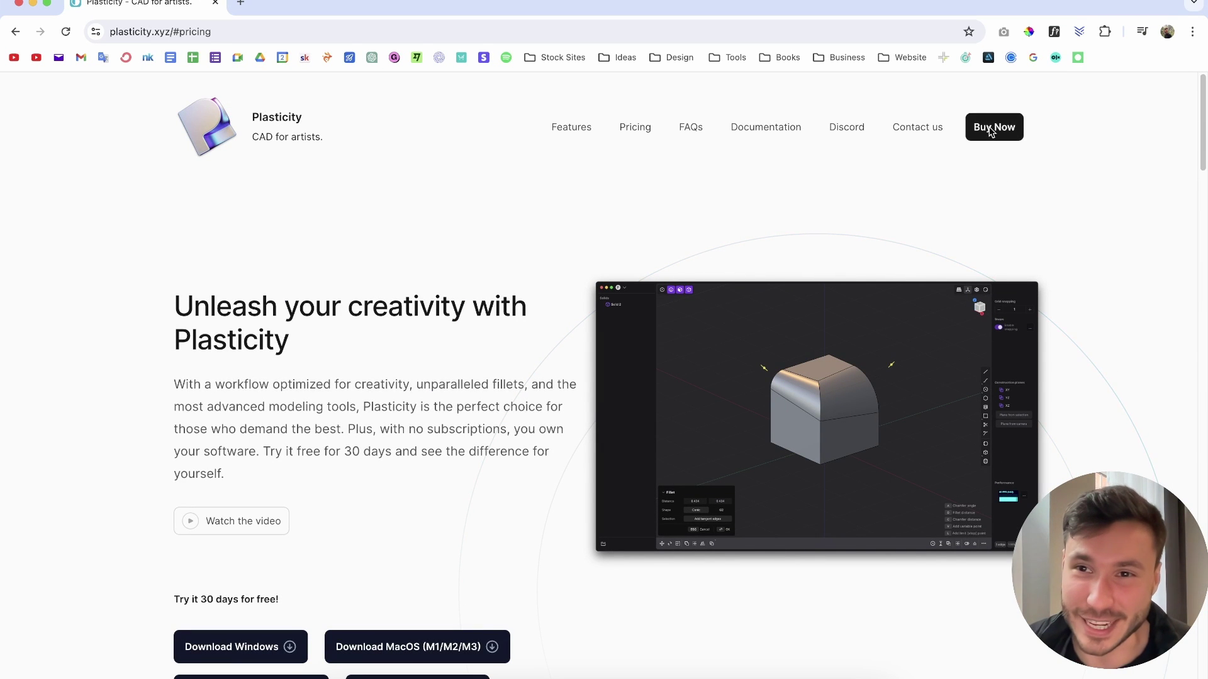
{"action": "left_click", "coordinate": [991, 129]}
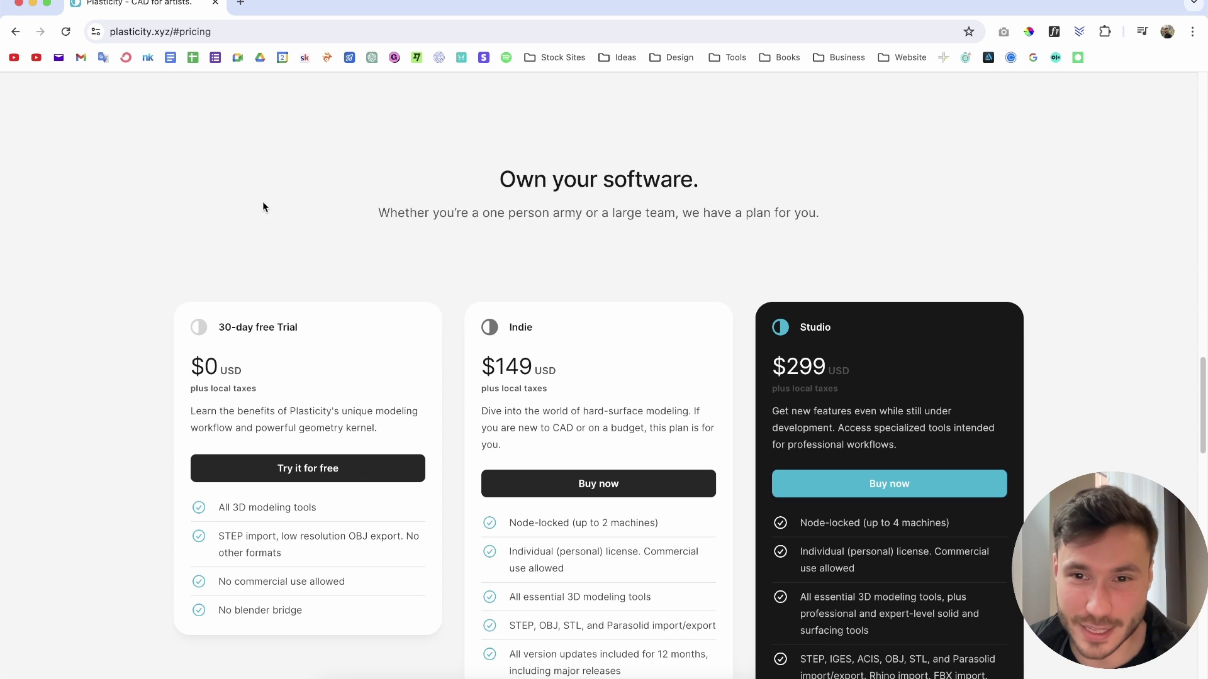
{"action": "scroll", "coordinate": [961, 297], "scroll_direction": "down", "scroll_amount": 5}
{"action": "scroll", "coordinate": [912, 234], "scroll_direction": "up", "scroll_amount": 4}
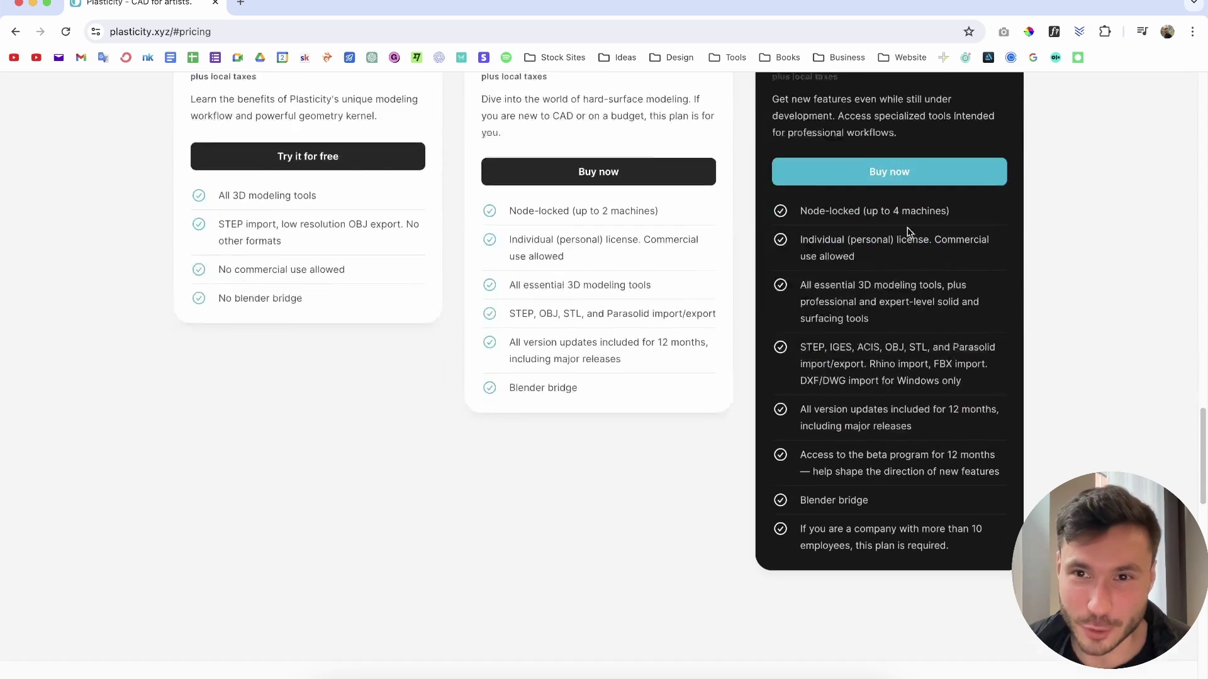
{"action": "left_click", "coordinate": [892, 369]}
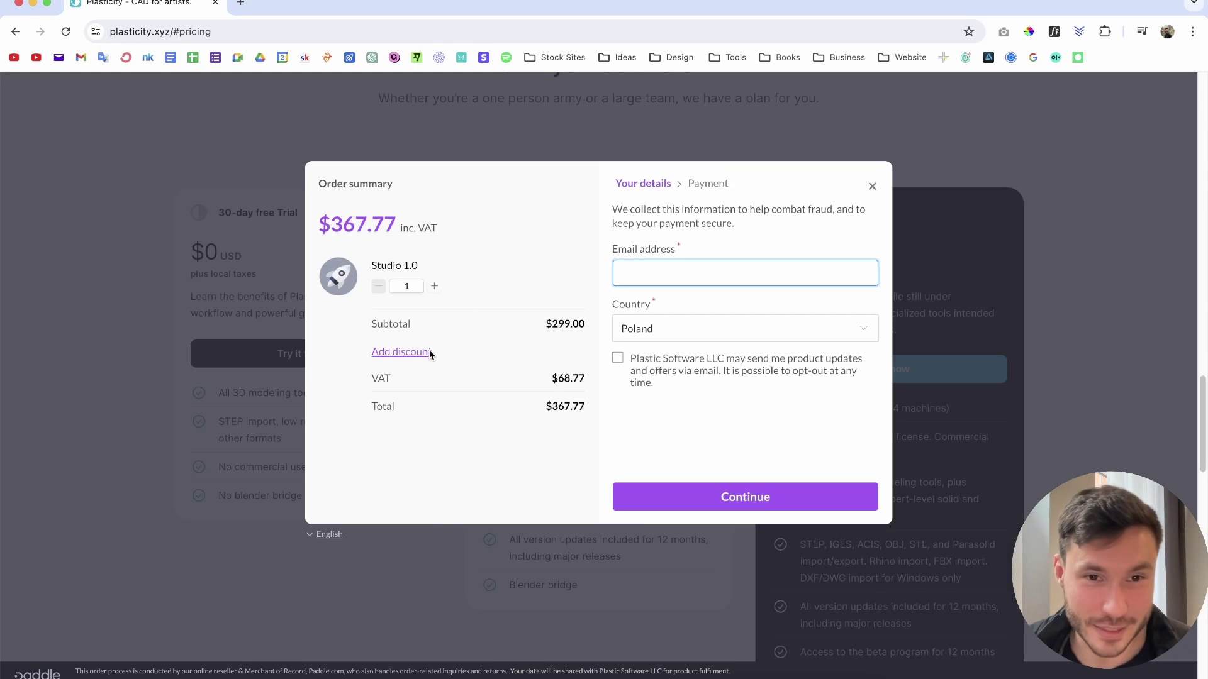
Apply the creator's discount code to the Studio 1.0 order and highlight the discount amount.
{"action": "left_click", "coordinate": [398, 351]}
{"action": "type", "text": "NIKITA"}
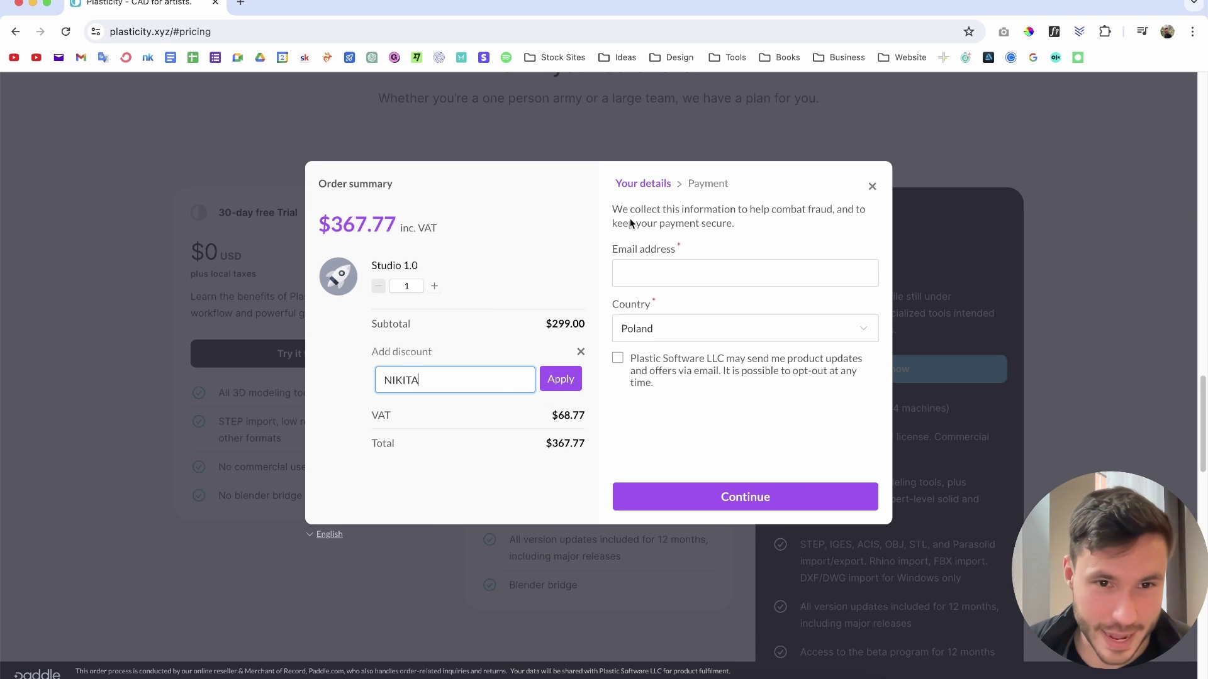
{"action": "left_click", "coordinate": [559, 379]}
{"action": "left_click_drag", "start_coordinate": [553, 353], "coordinate": [594, 363]}
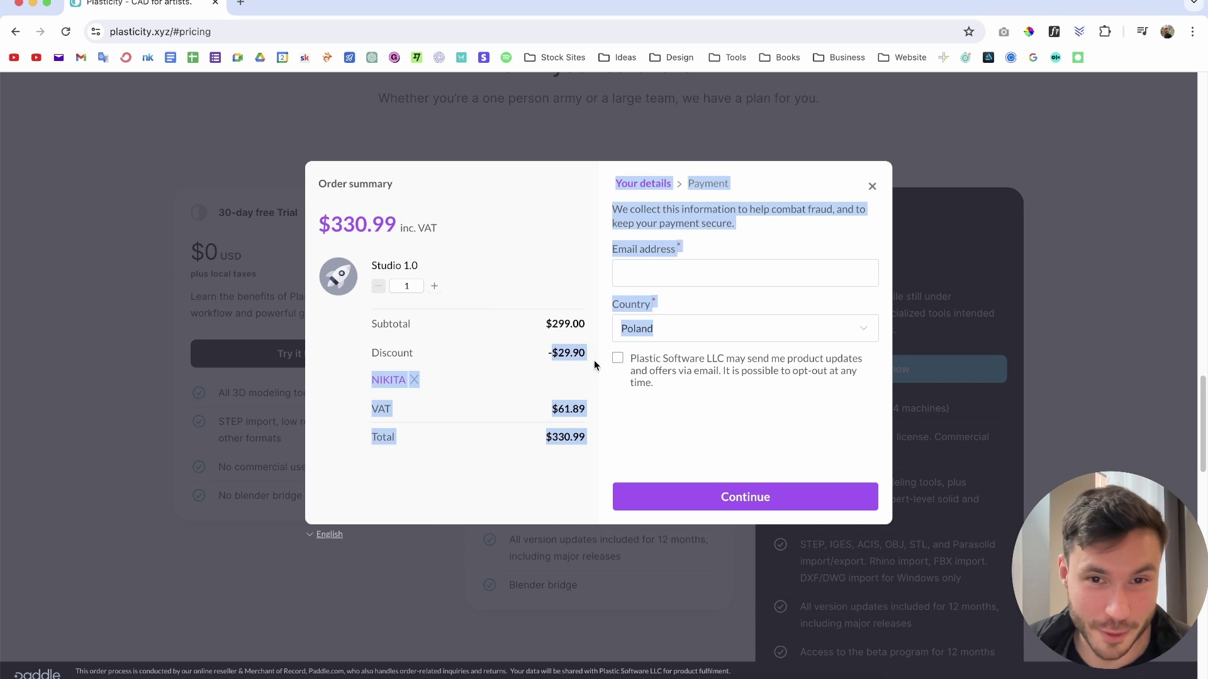
Clear the highlighted order text and close the Studio 1.0 checkout.
{"action": "left_click", "coordinate": [567, 388]}
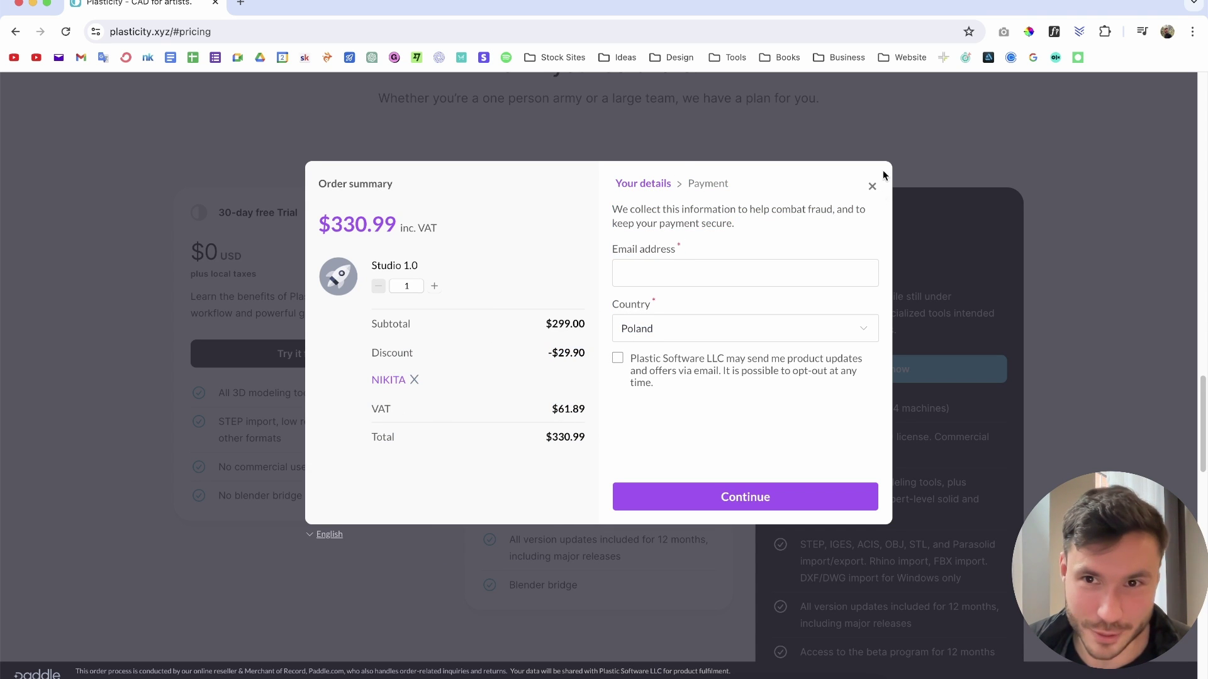
{"action": "left_click", "coordinate": [872, 187]}
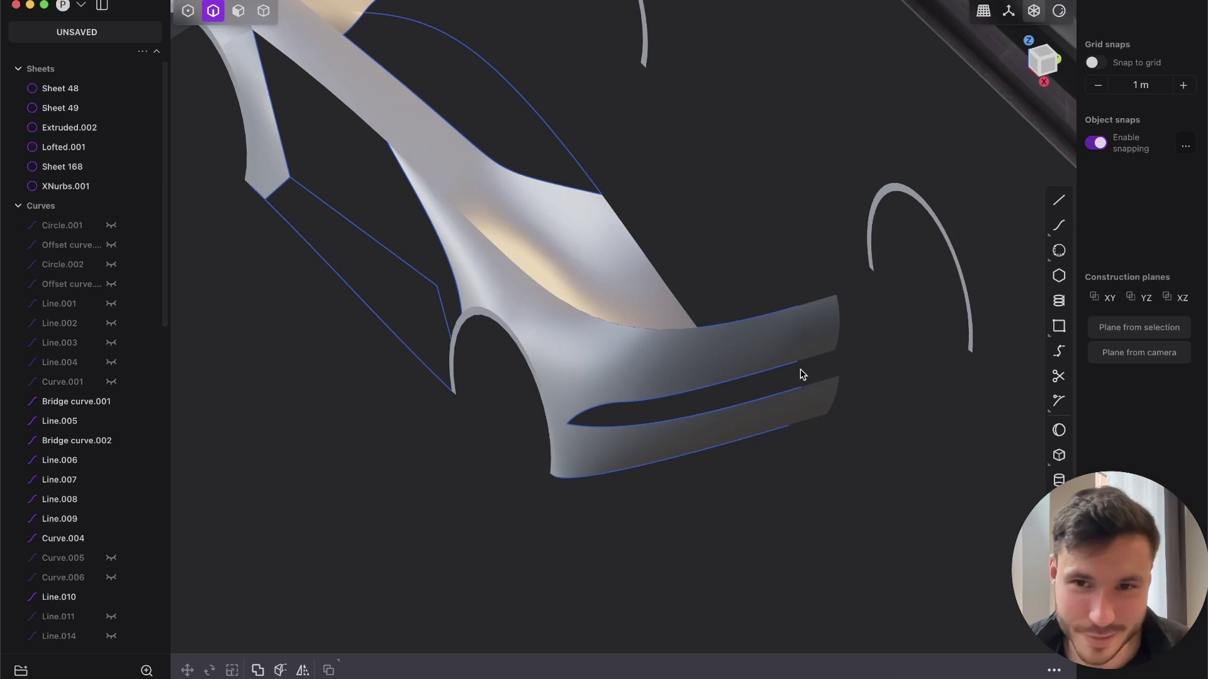
Back in Plasticity, delete the two helper end sheets beyond the bumper patch, above and below the opening.
{"action": "middle_click_drag", "start_coordinate": [799, 372], "coordinate": [780, 367]}
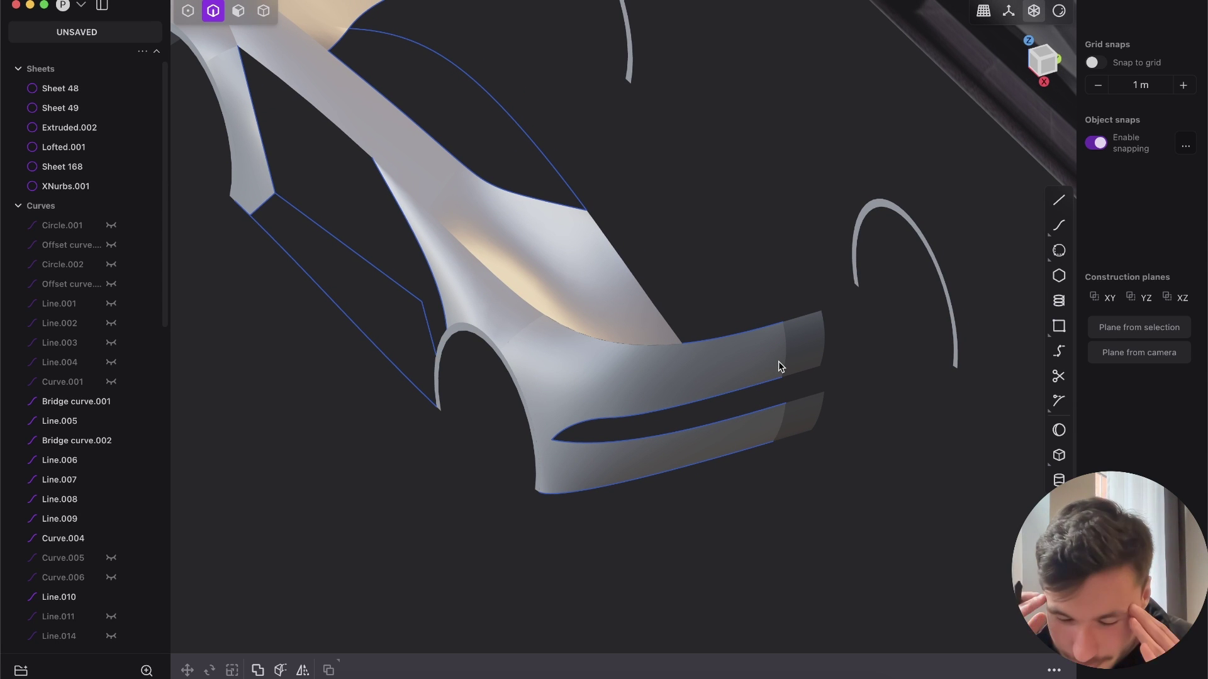
{"action": "middle_click_drag", "start_coordinate": [779, 367], "coordinate": [674, 277]}
{"action": "scroll", "coordinate": [674, 277], "scroll_direction": "down", "scroll_amount": 5}
{"action": "middle_click_drag", "start_coordinate": [630, 443], "coordinate": [566, 408], "text": "shift"}
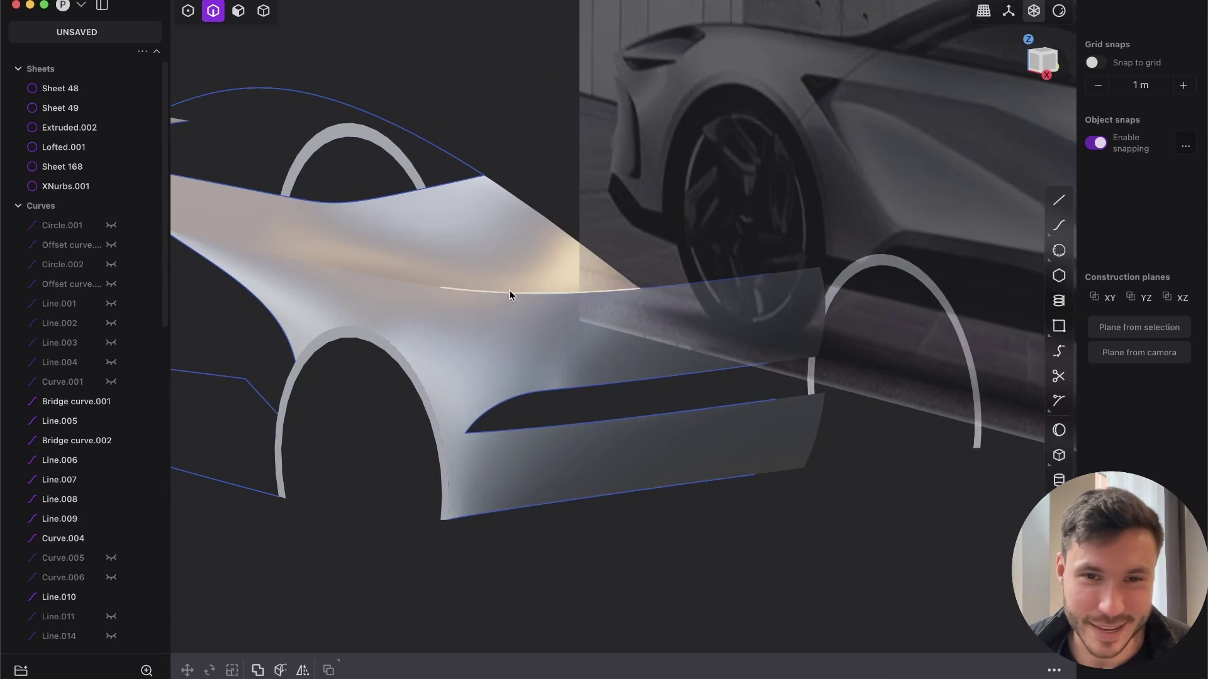
{"action": "scroll", "coordinate": [511, 291], "scroll_direction": "up", "scroll_amount": 3}
{"action": "middle_click_drag", "start_coordinate": [511, 291], "coordinate": [600, 347]}
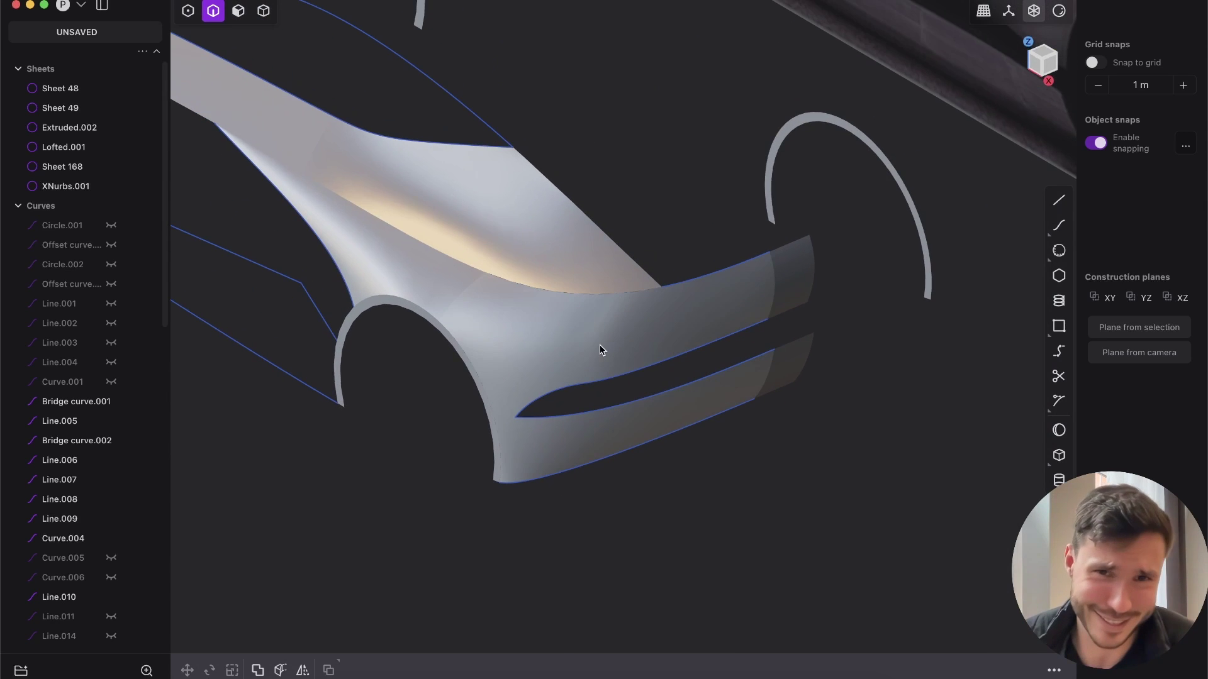
{"action": "middle_click_drag", "start_coordinate": [838, 293], "coordinate": [820, 270]}
{"action": "key", "text": "5"}
{"action": "left_click", "coordinate": [820, 272]}
{"action": "key", "text": "Delete"}
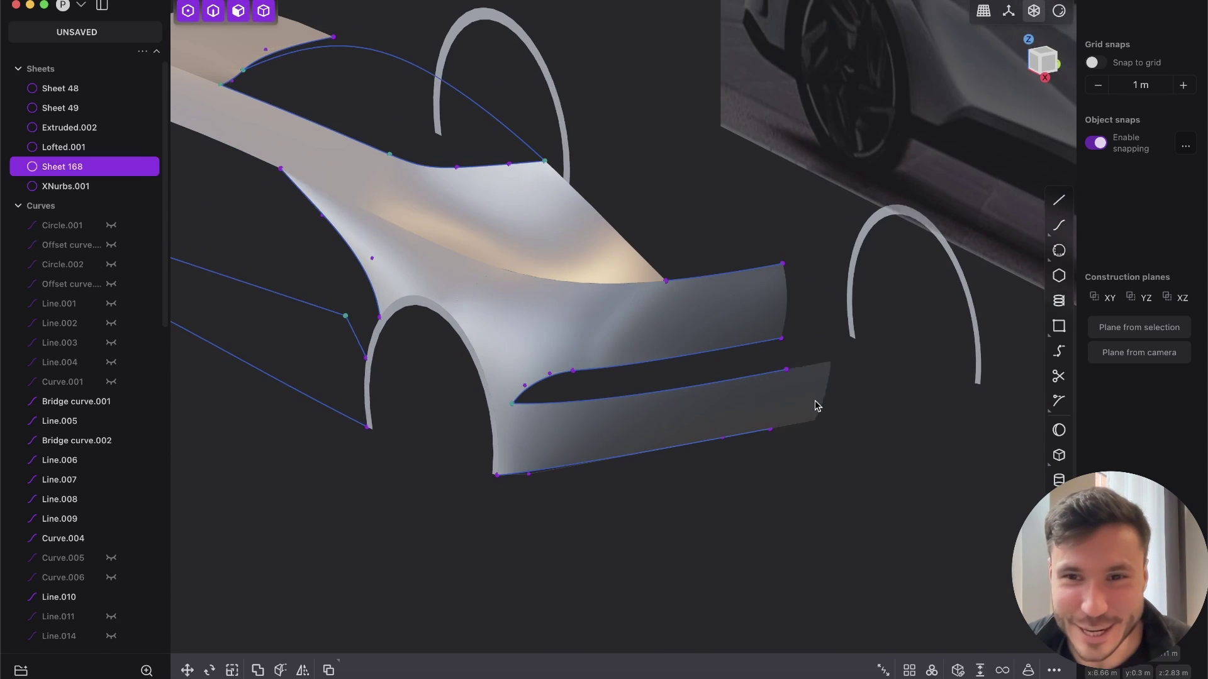
{"action": "left_click", "coordinate": [816, 408]}
{"action": "key", "text": "Delete"}
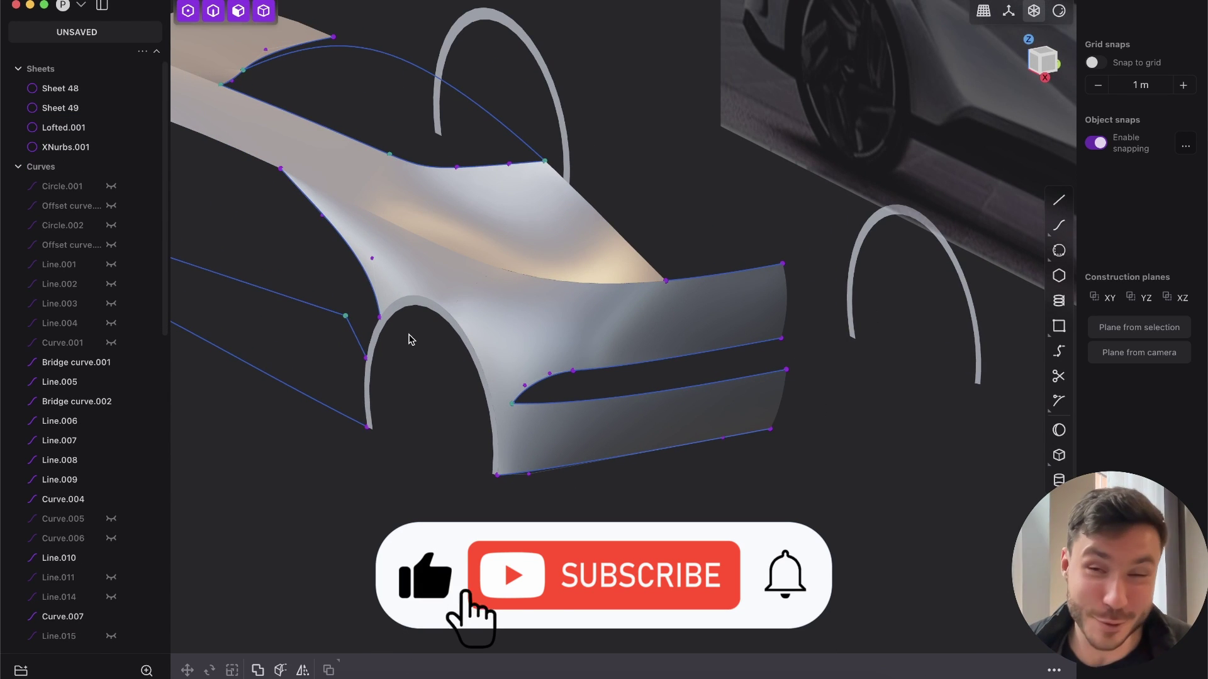